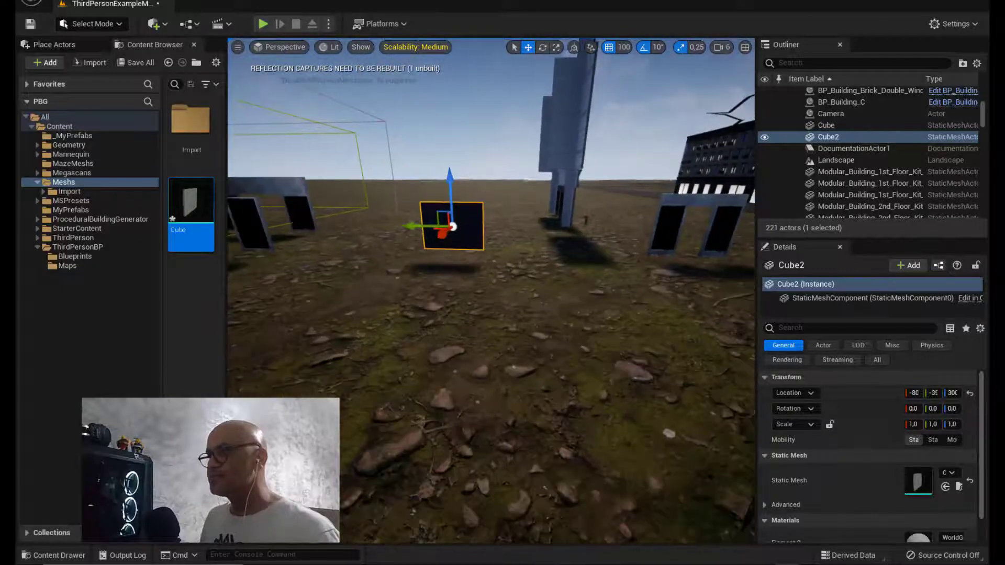
Select the B94_Entrance_Var3 entrance frame and turn the view toward it.
{"action": "right_click_drag", "start_coordinate": [576, 288], "coordinate": [592, 288]}
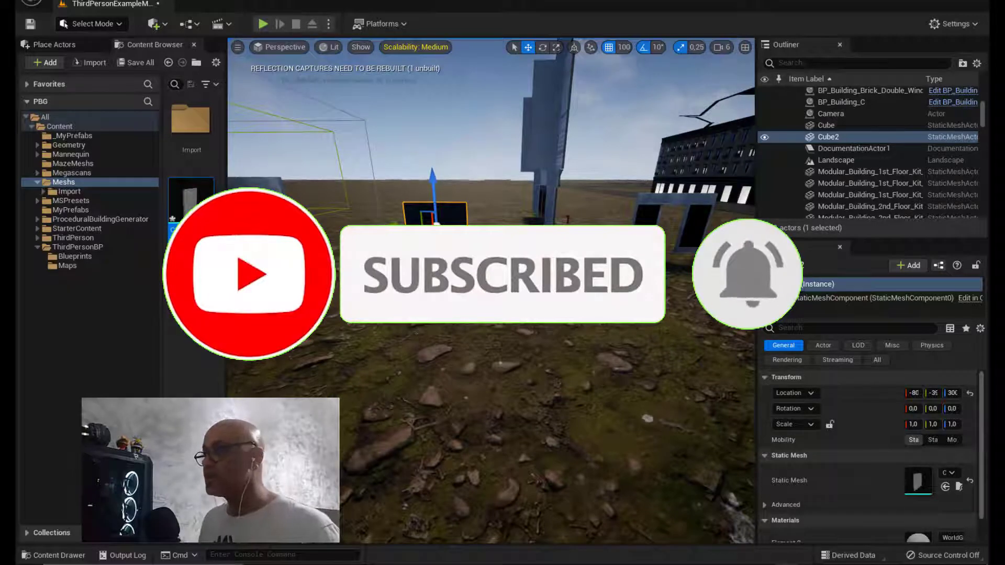
{"action": "left_click", "coordinate": [692, 225]}
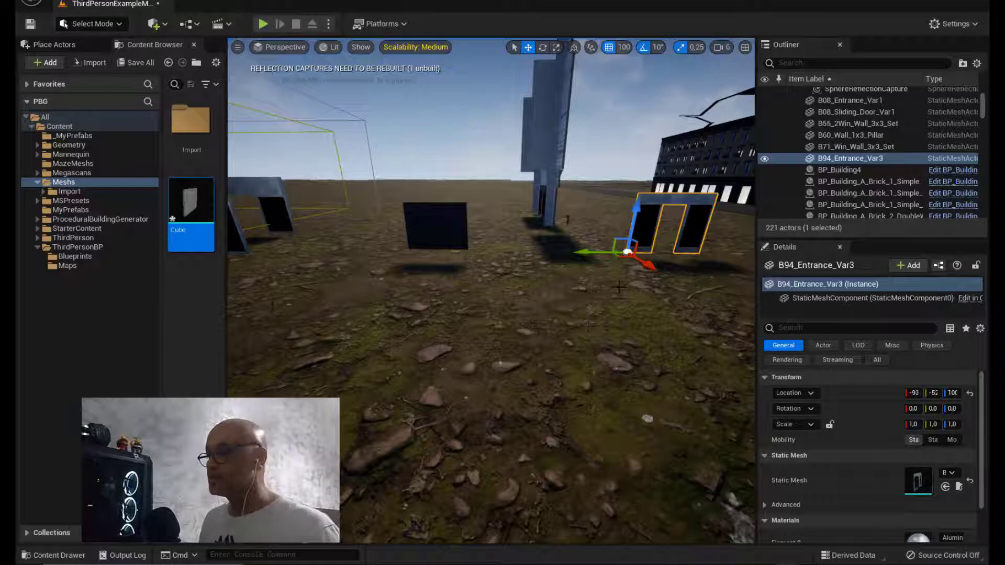
{"action": "scroll", "coordinate": [624, 266], "scroll_direction": "up", "scroll_amount": 2}
{"action": "scroll", "coordinate": [624, 257], "scroll_direction": "up", "scroll_amount": 2}
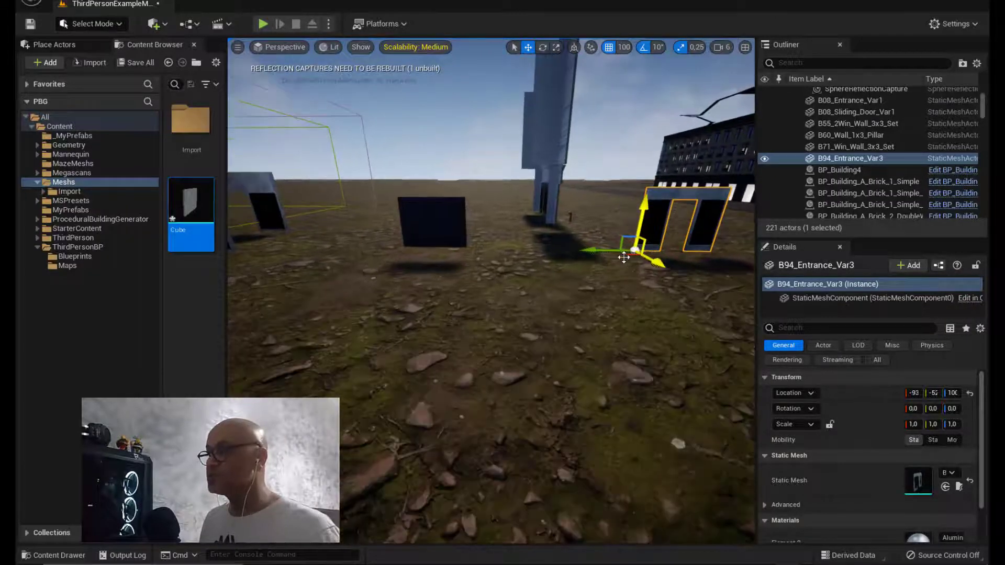
{"action": "right_click_drag", "start_coordinate": [624, 264], "coordinate": [691, 272]}
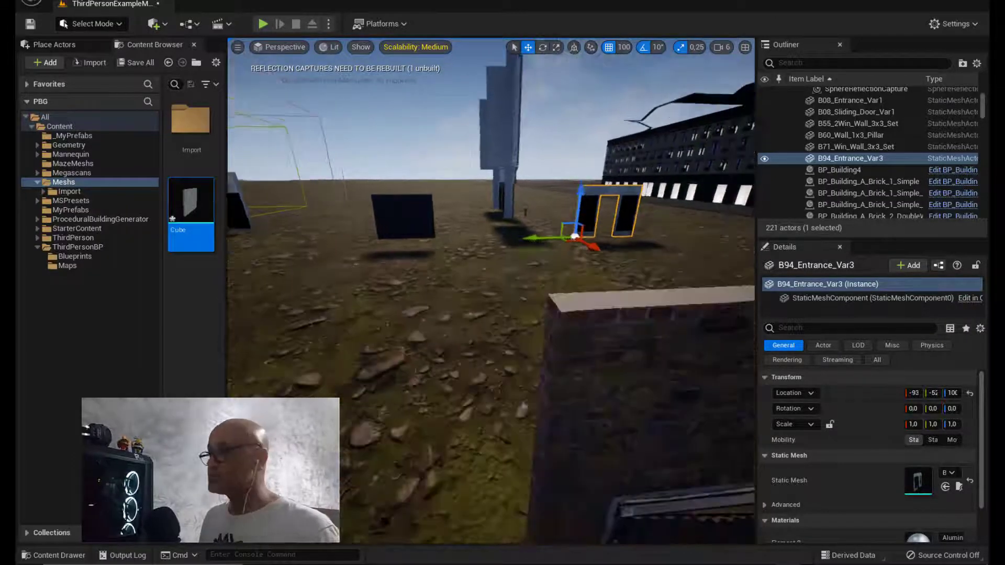
Fly across the level and select the dark wall panel Cube2.
{"action": "key", "text": "w"}
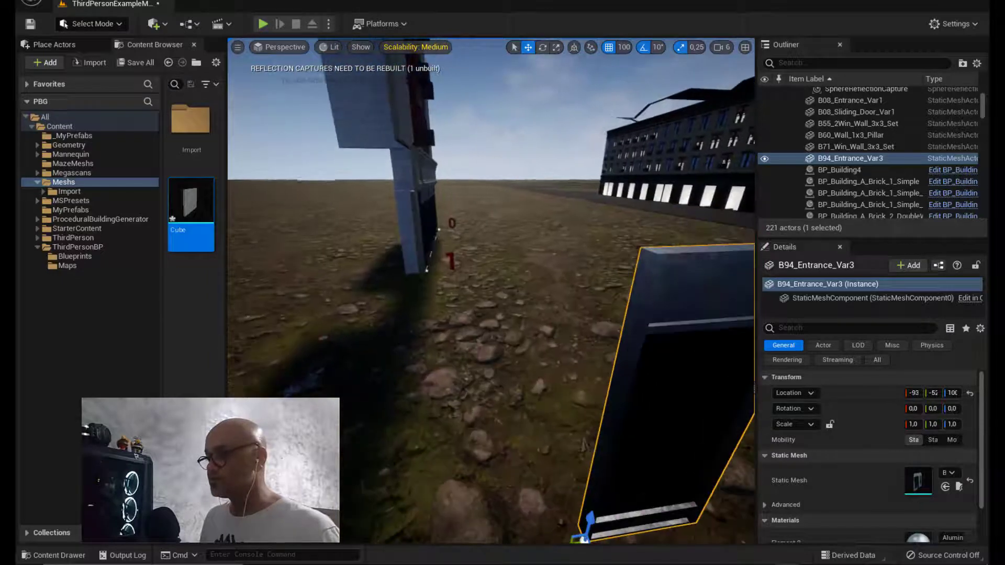
{"action": "key", "text": "w"}
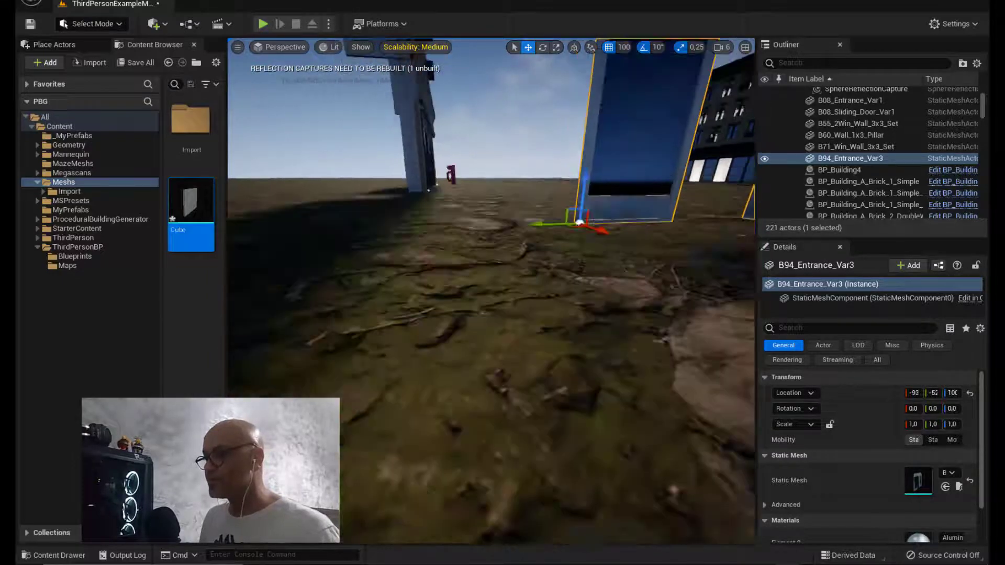
{"action": "key", "text": "e"}
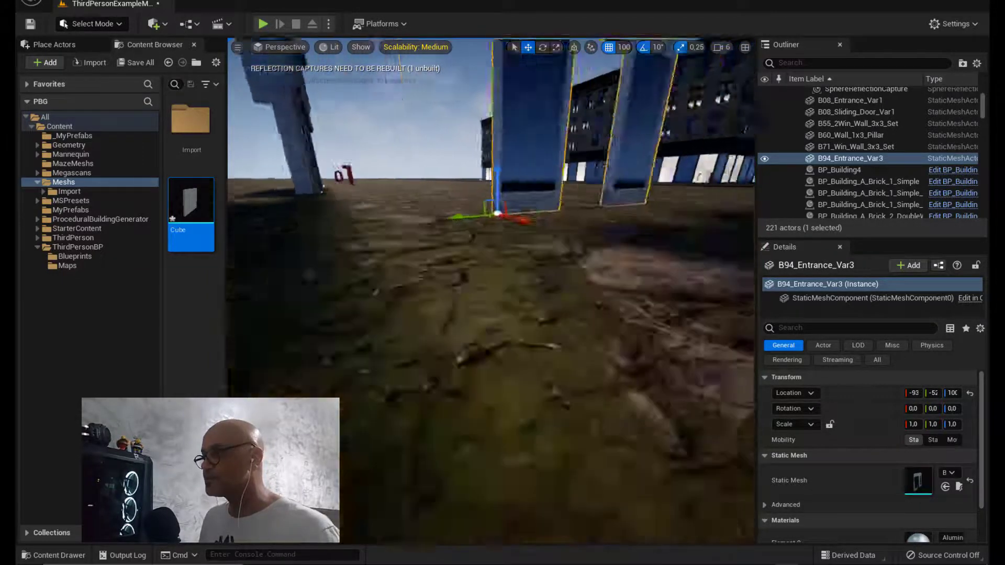
{"action": "key", "text": "w"}
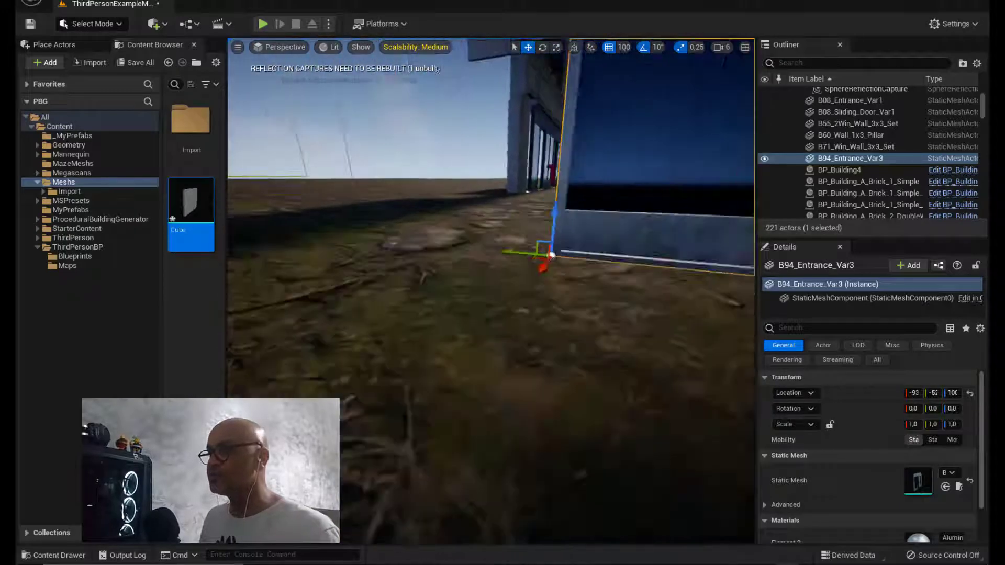
{"action": "key", "text": "w"}
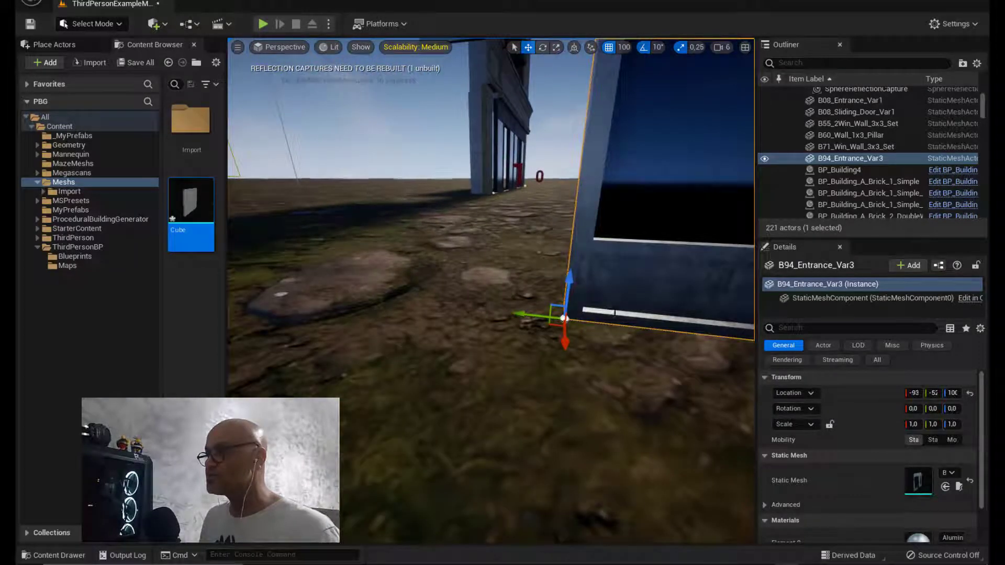
{"action": "scroll", "coordinate": [635, 314], "scroll_direction": "down", "scroll_amount": 2}
{"action": "scroll", "coordinate": [626, 296], "scroll_direction": "down", "scroll_amount": 1}
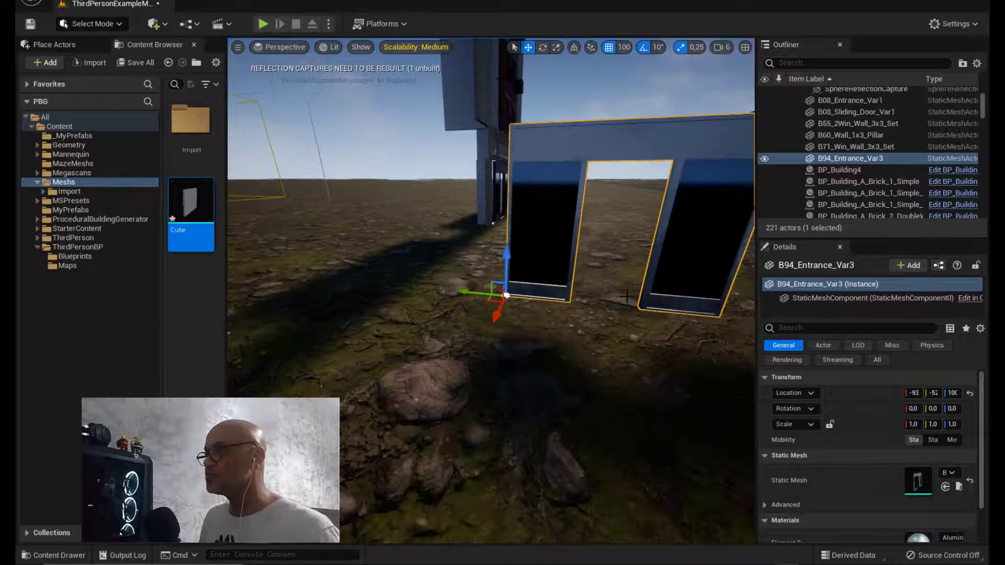
{"action": "mouse_move", "coordinate": [507, 295]}
{"action": "right_mouse_down"}
{"action": "mouse_move", "coordinate": [467, 368]}
{"action": "mouse_move", "coordinate": [483, 265]}
{"action": "right_mouse_up"}
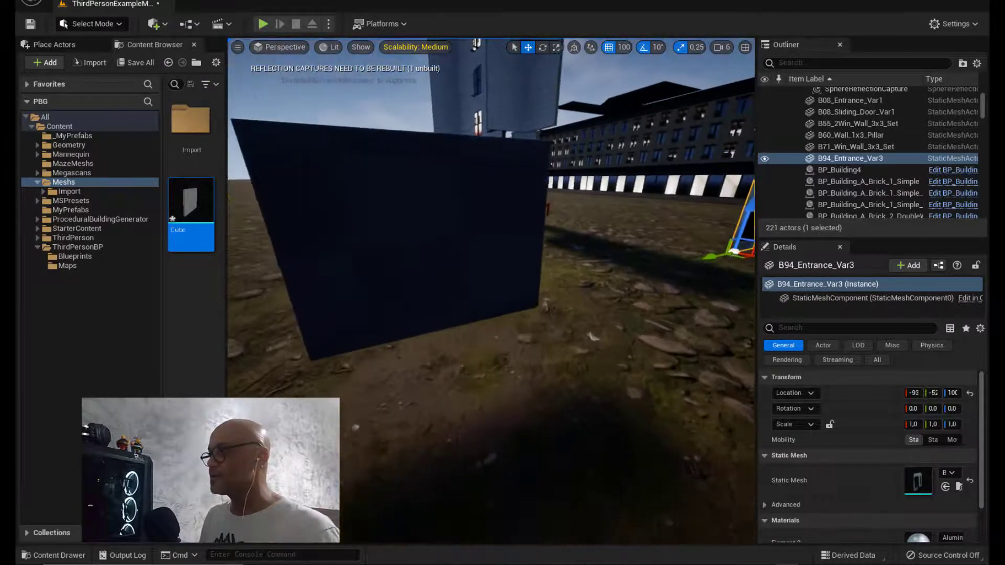
{"action": "left_click", "coordinate": [482, 265]}
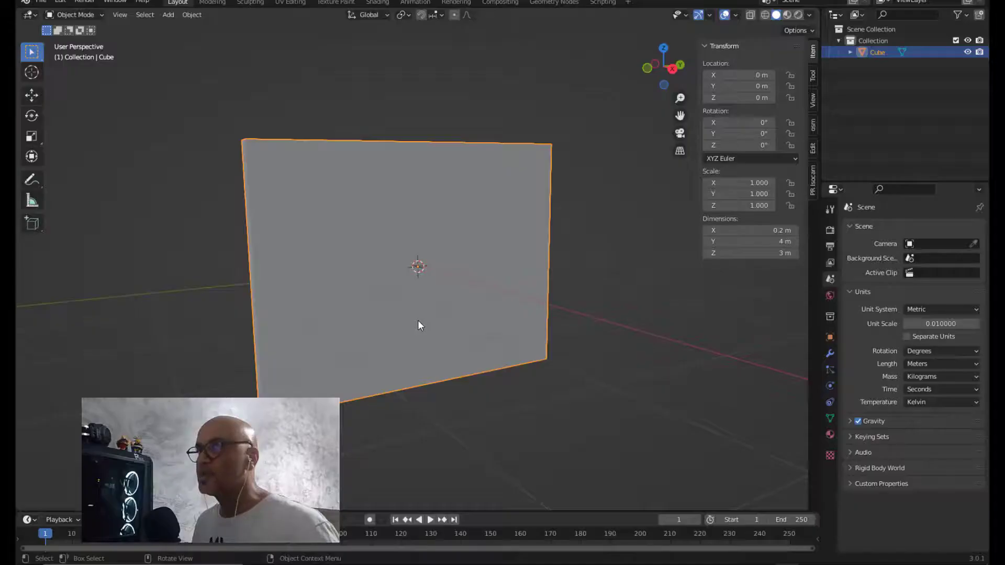
Put the 0.2 × 4 × 3 m Blender wall cube into Edit Mode after a cancelled rotation.
{"action": "key", "text": "r"}
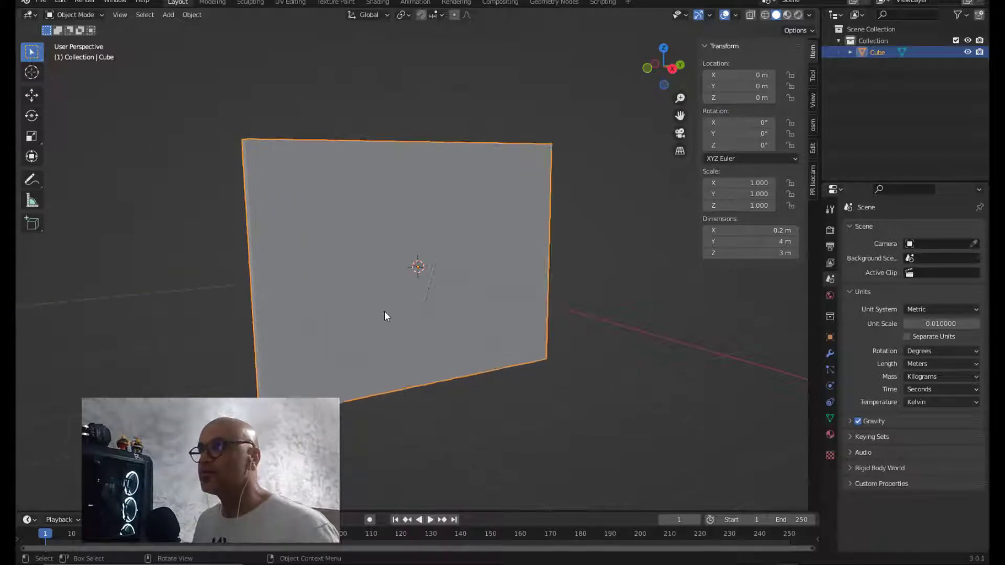
{"action": "mouse_move", "coordinate": [408, 344]}
{"action": "middle_mouse_down"}
{"action": "mouse_move", "coordinate": [418, 273]}
{"action": "mouse_move", "coordinate": [431, 271]}
{"action": "middle_mouse_up"}
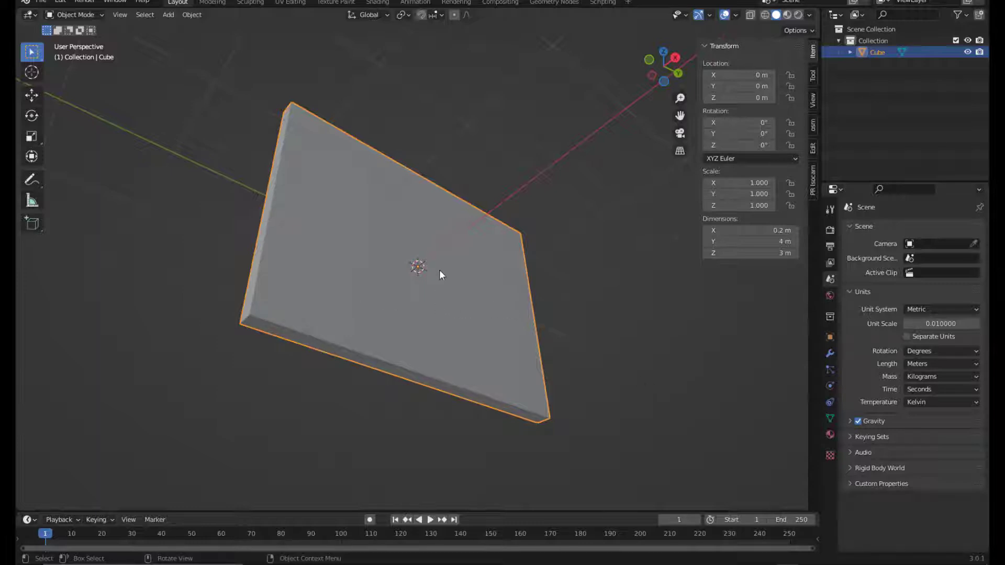
{"action": "key", "text": "Tab"}
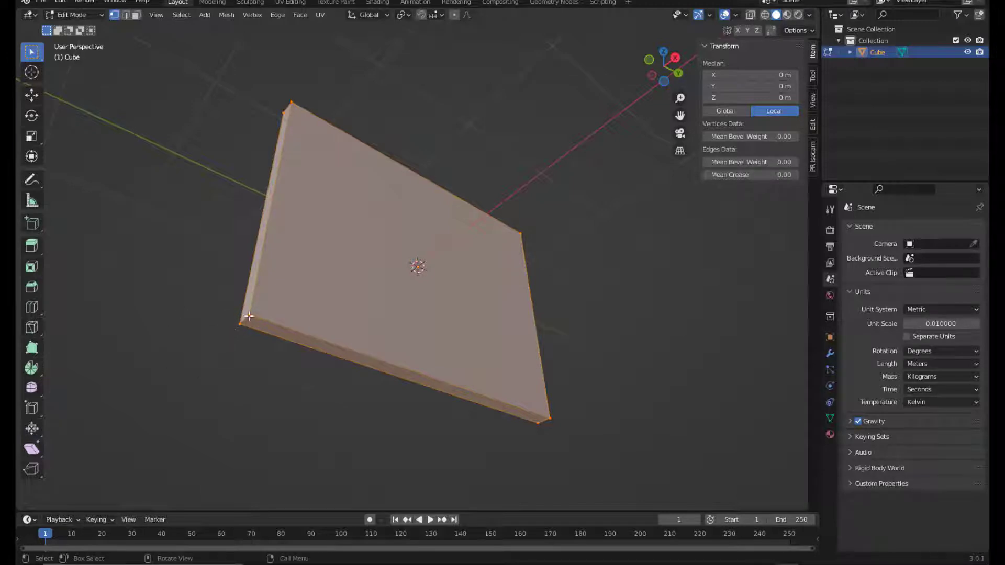
Select the wall's bottom corner vertex and snap the 3D cursor to it at 0.1, −2, −1.5 m.
{"action": "left_click", "coordinate": [248, 316]}
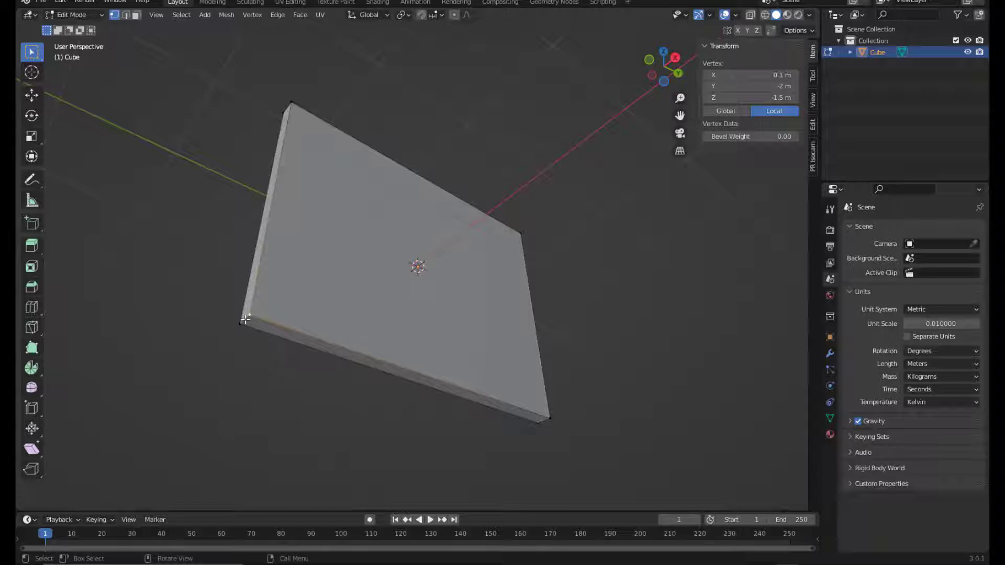
{"action": "scroll", "coordinate": [250, 318], "scroll_direction": "up", "scroll_amount": 4}
{"action": "scroll", "coordinate": [241, 332], "scroll_direction": "down", "scroll_amount": 1}
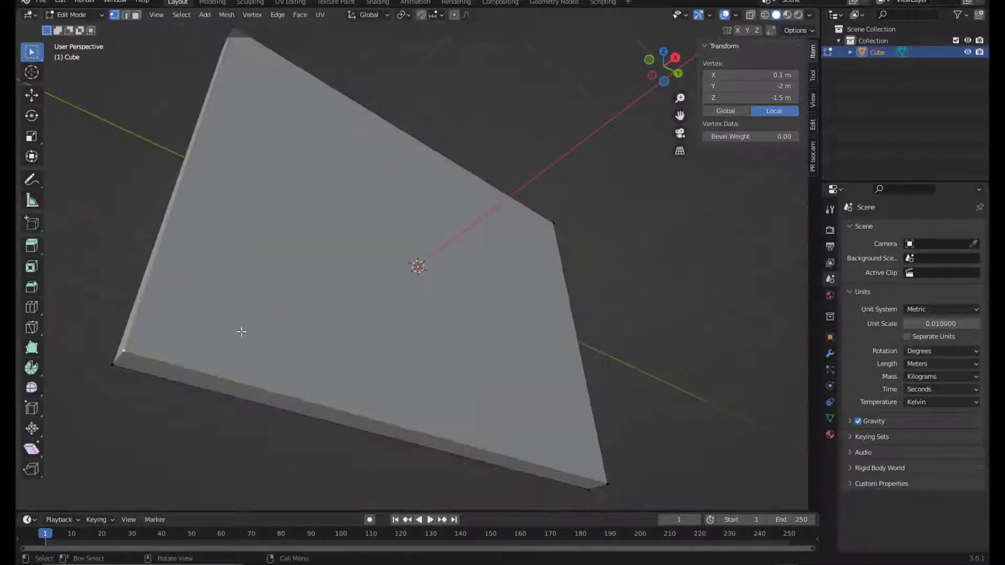
{"action": "mouse_move", "coordinate": [186, 344]}
{"action": "middle_mouse_down"}
{"action": "mouse_move", "coordinate": [253, 339]}
{"action": "mouse_move", "coordinate": [233, 341]}
{"action": "mouse_move", "coordinate": [257, 313]}
{"action": "middle_mouse_up"}
{"action": "mouse_move", "coordinate": [353, 269]}
{"action": "middle_mouse_down"}
{"action": "mouse_move", "coordinate": [325, 278]}
{"action": "mouse_move", "coordinate": [350, 227]}
{"action": "mouse_move", "coordinate": [351, 241]}
{"action": "middle_mouse_up"}
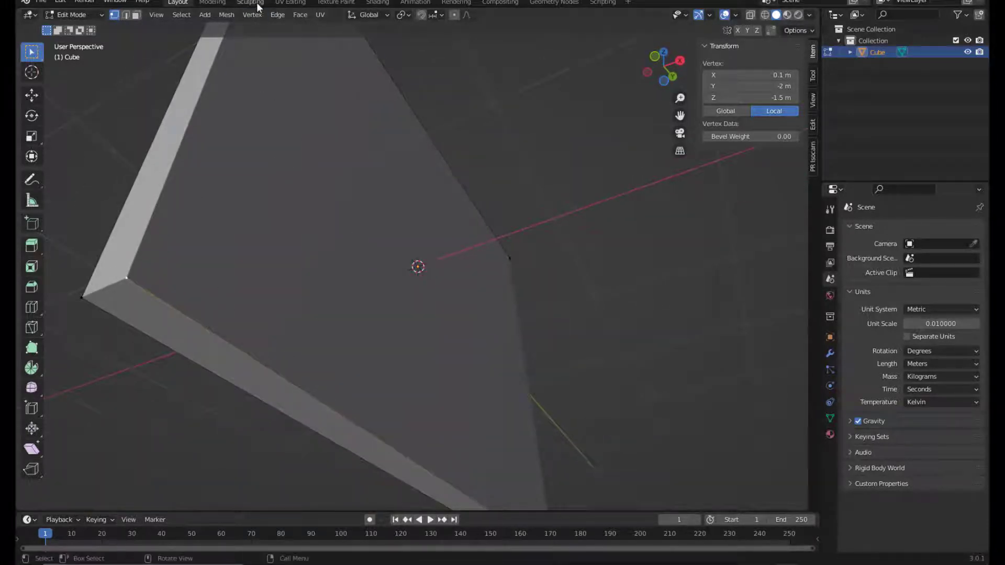
{"action": "left_click", "coordinate": [227, 15]}
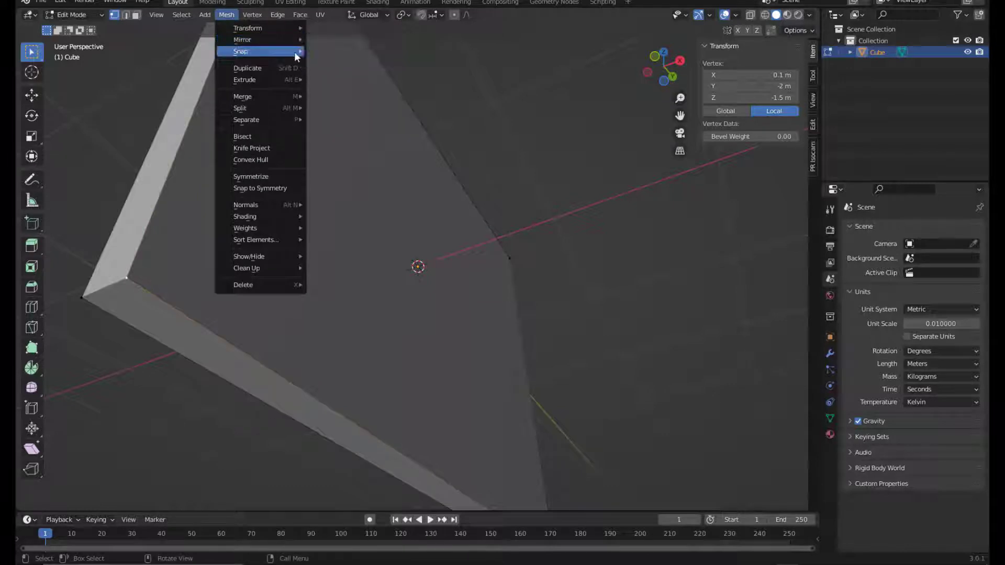
{"action": "mouse_move", "coordinate": [240, 51]}
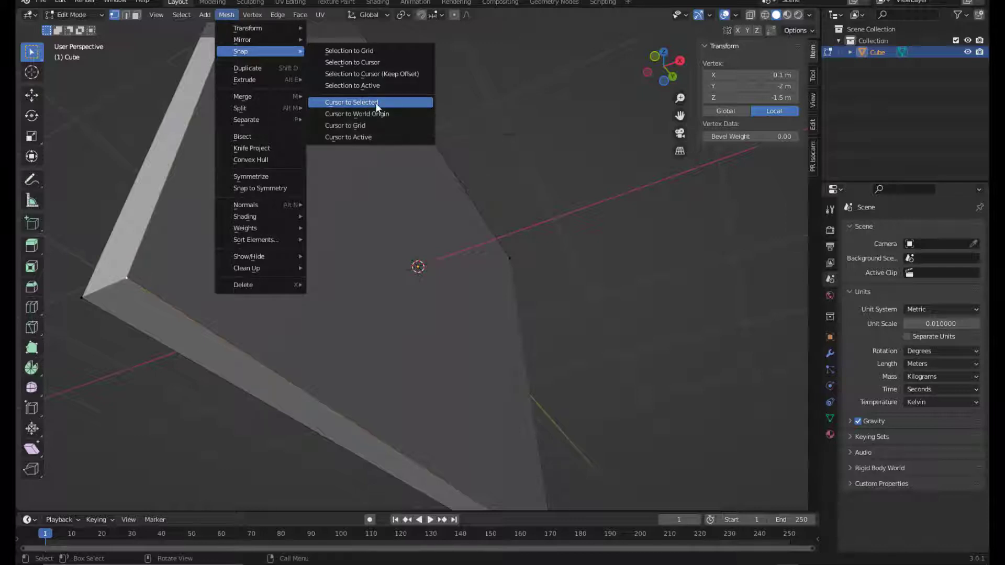
{"action": "left_click", "coordinate": [375, 104]}
{"action": "middle_click_drag", "start_coordinate": [195, 226], "coordinate": [191, 229]}
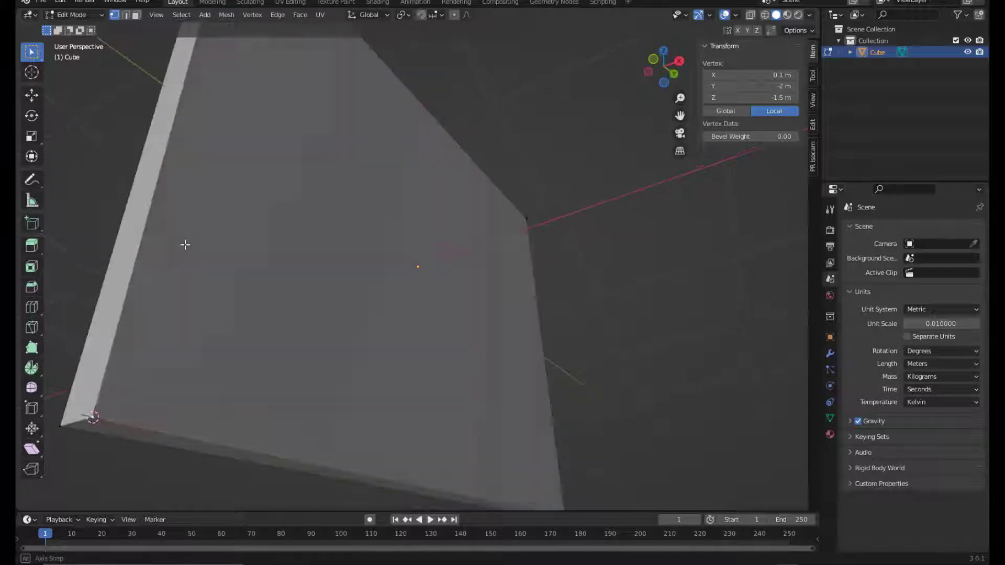
{"action": "scroll", "coordinate": [294, 286], "scroll_direction": "down", "scroll_amount": 2}
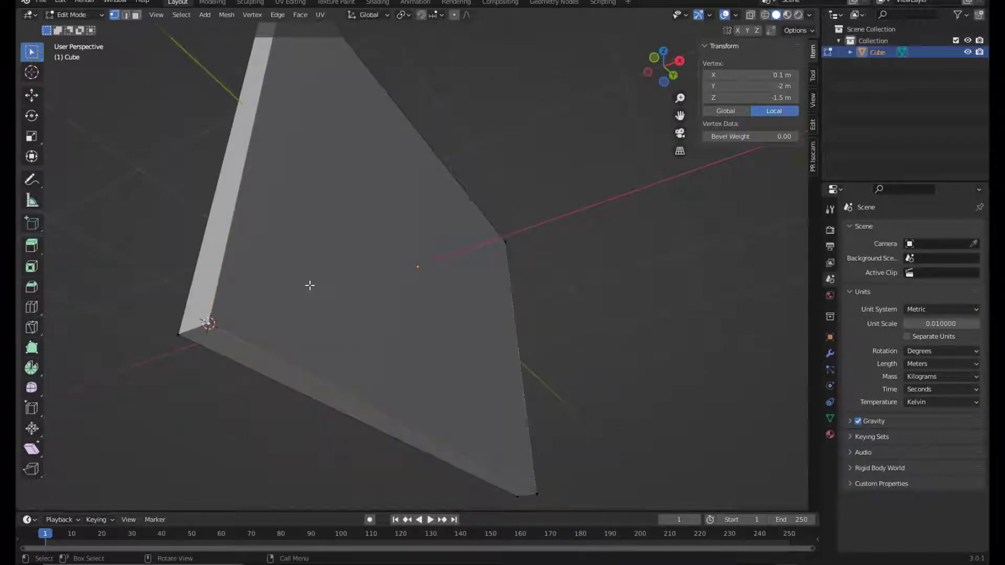
Return to Object Mode and set the wall's origin to the 3D cursor at 0.1, −2, −1.5 m.
{"action": "key", "text": "Tab"}
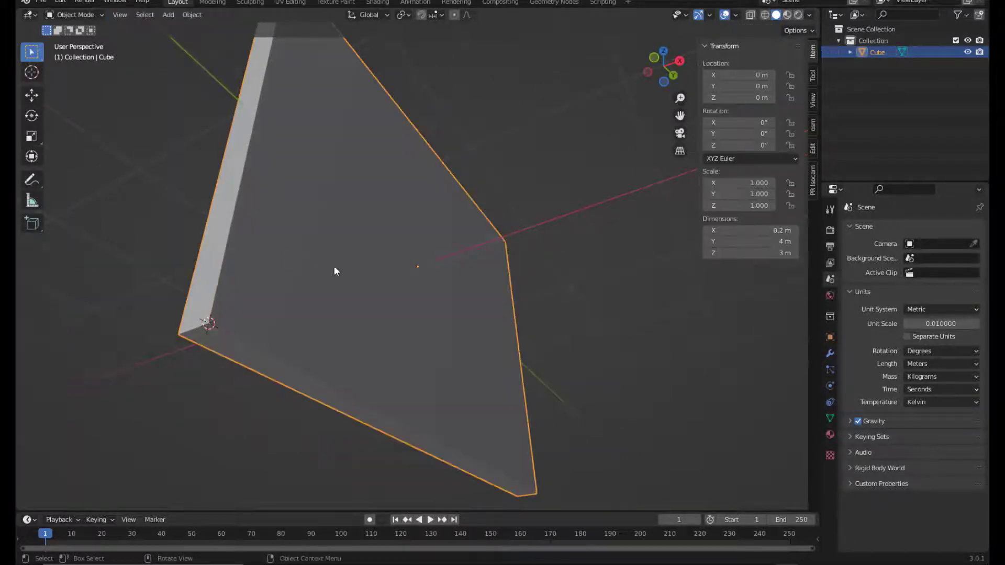
{"action": "left_click", "coordinate": [190, 15]}
{"action": "mouse_move", "coordinate": [211, 39]}
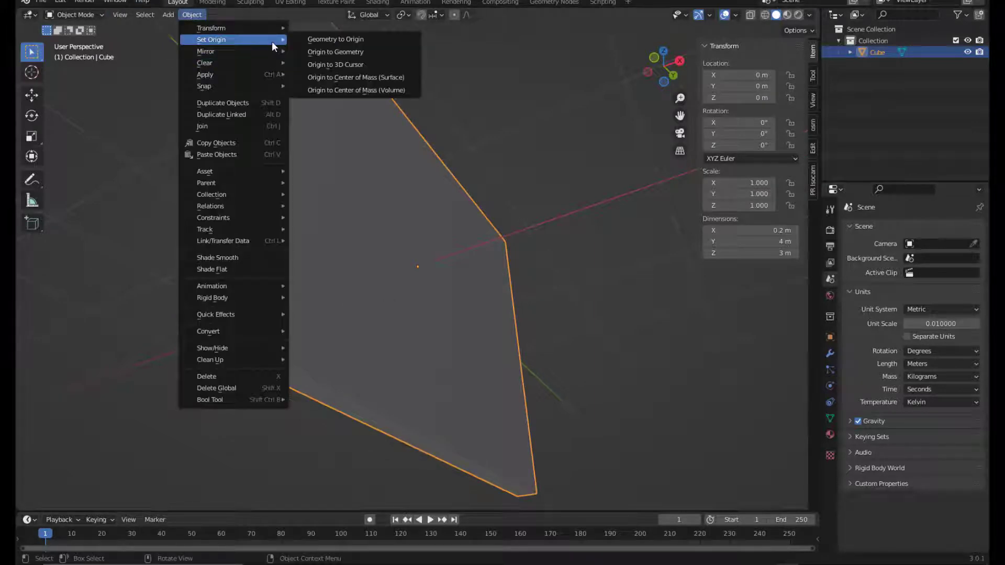
{"action": "left_click", "coordinate": [371, 64]}
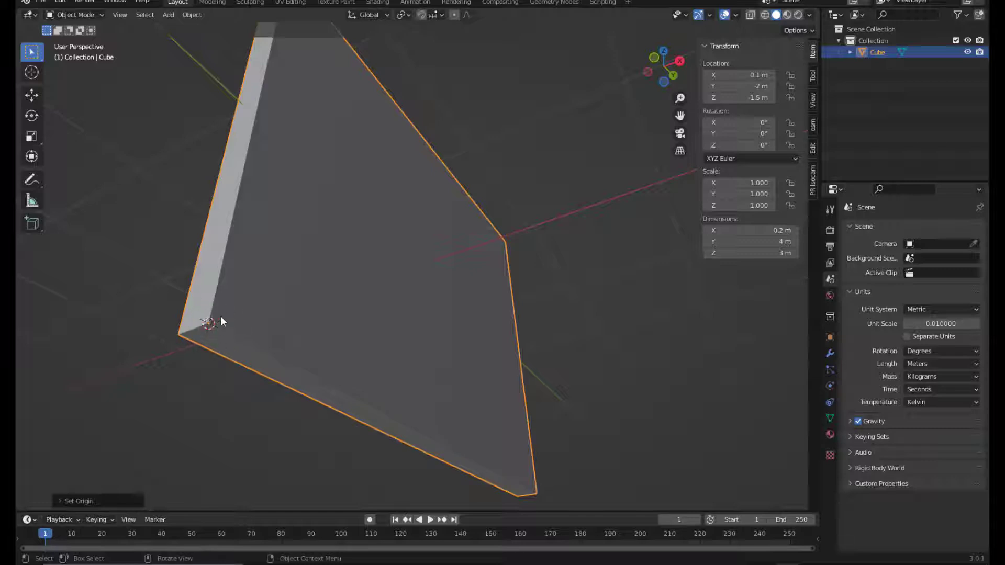
Save the blend file and export the wall to the Desktop as wall4-3-2.fbx.
{"action": "left_click", "coordinate": [47, 3]}
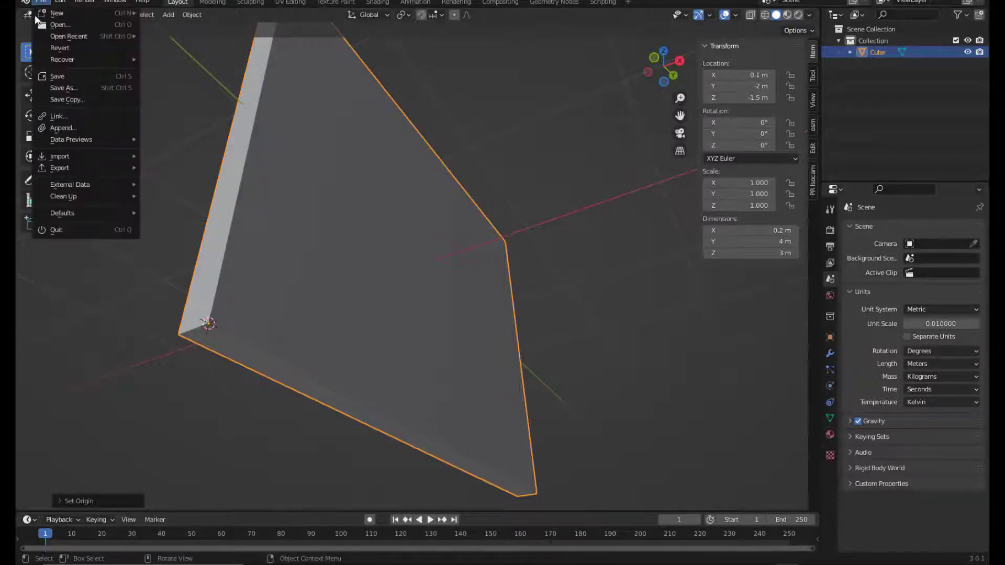
{"action": "left_click", "coordinate": [100, 78]}
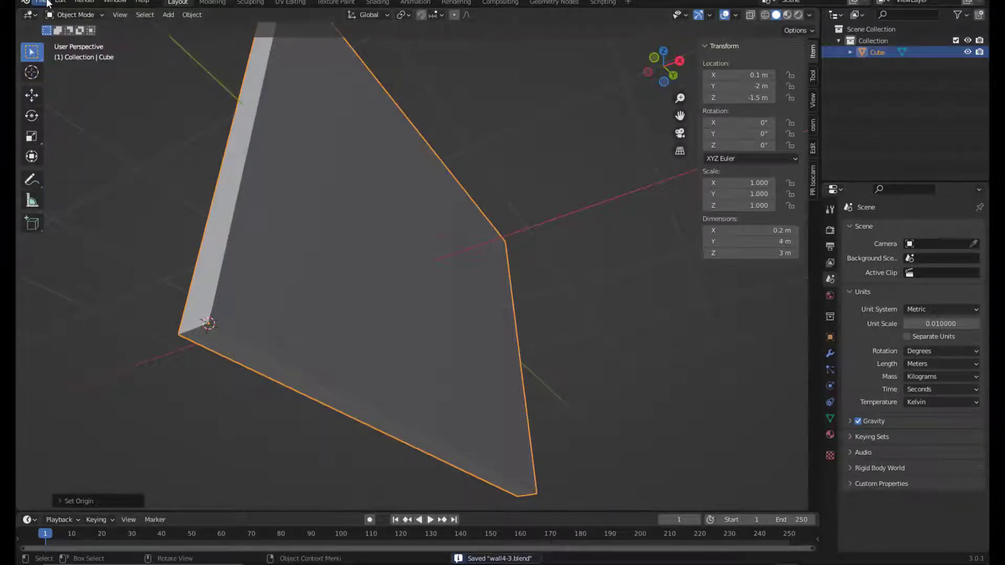
{"action": "left_click", "coordinate": [47, 3]}
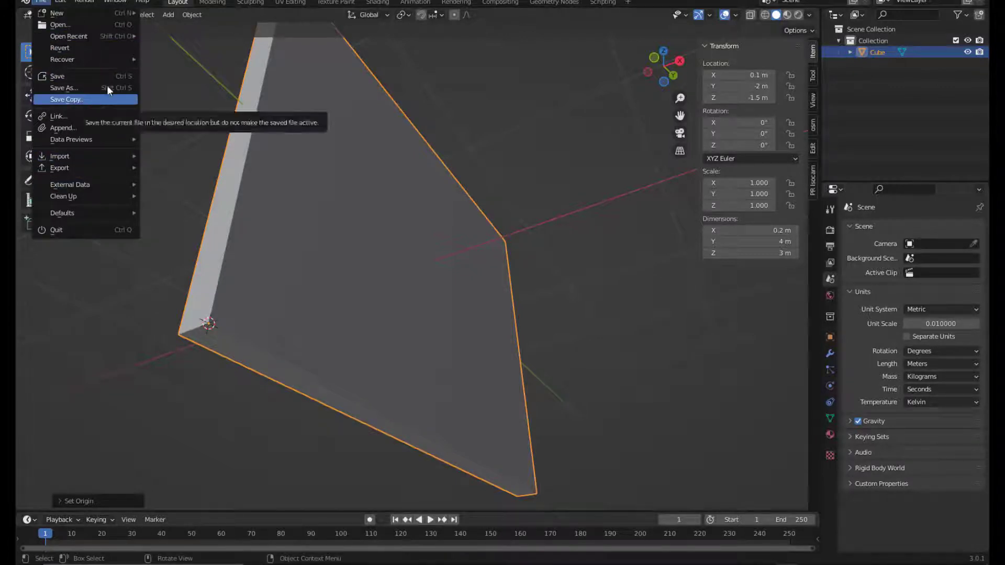
{"action": "mouse_move", "coordinate": [60, 167]}
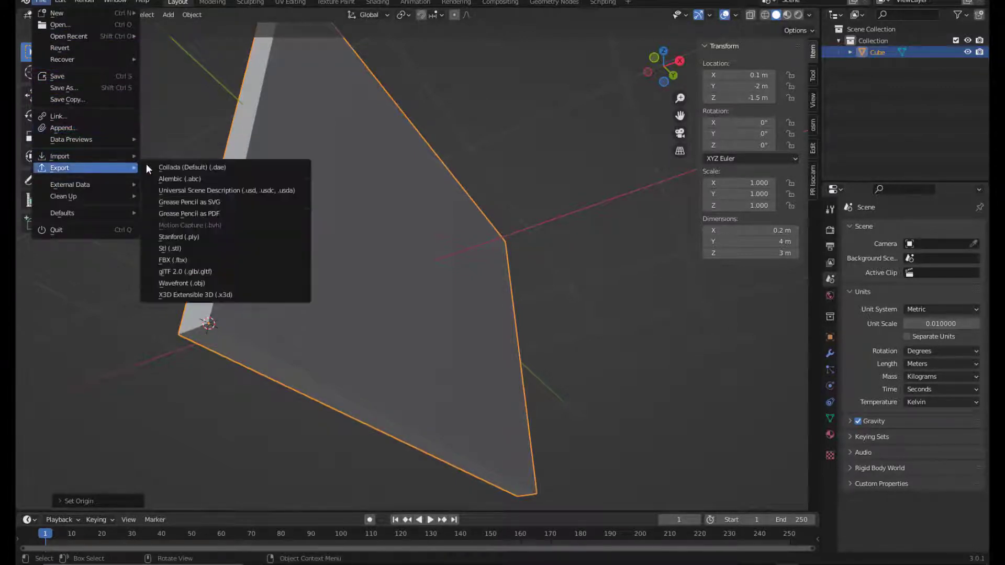
{"action": "left_click", "coordinate": [212, 264]}
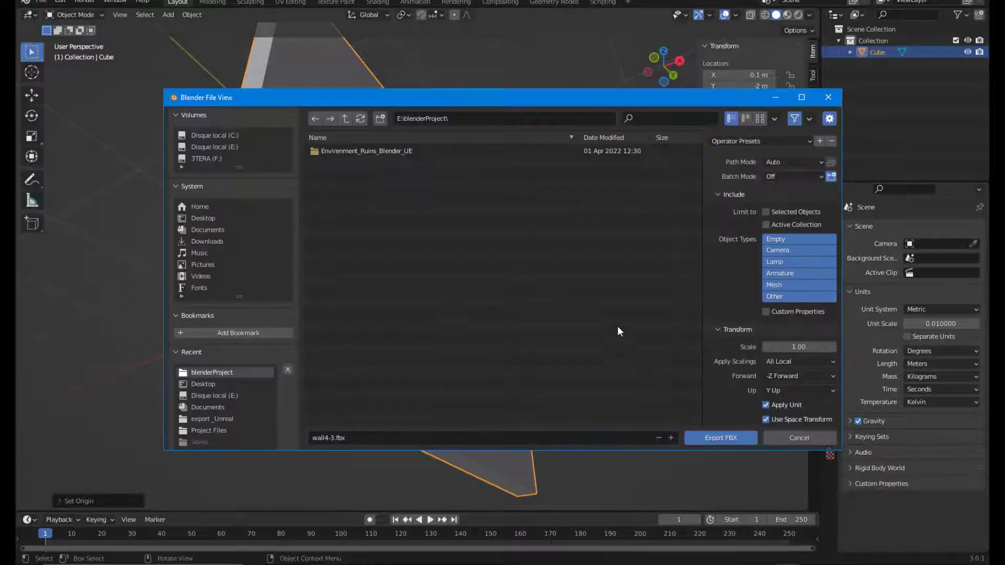
{"action": "left_click", "coordinate": [200, 218]}
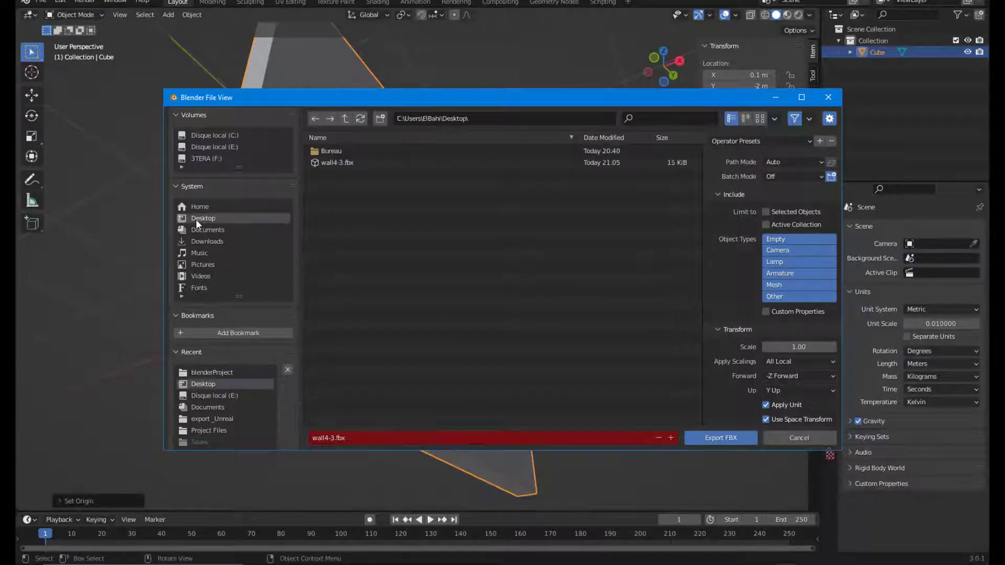
{"action": "left_click", "coordinate": [362, 161]}
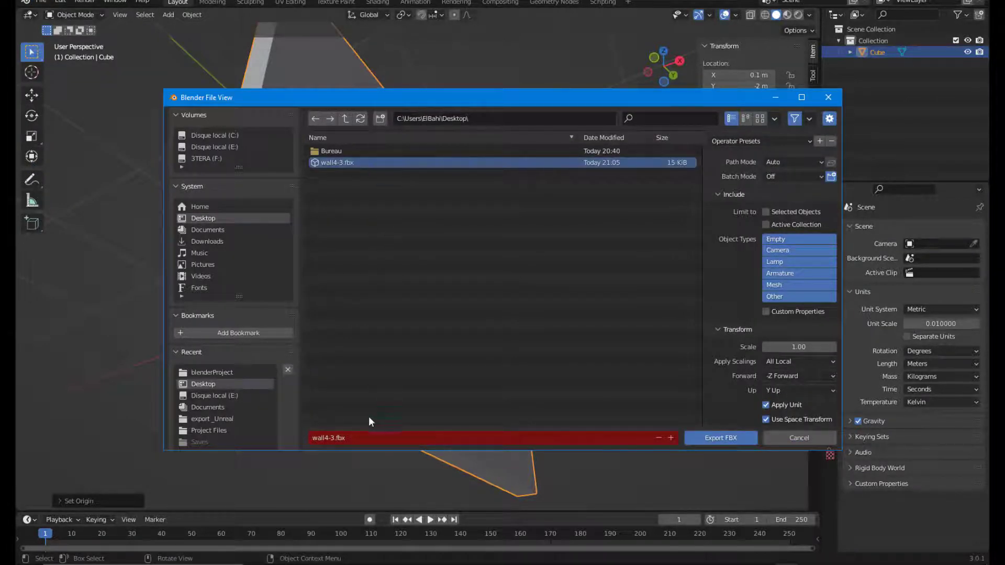
{"action": "left_click", "coordinate": [329, 437]}
{"action": "left_click", "coordinate": [336, 438]}
{"action": "type", "text": "-2"}
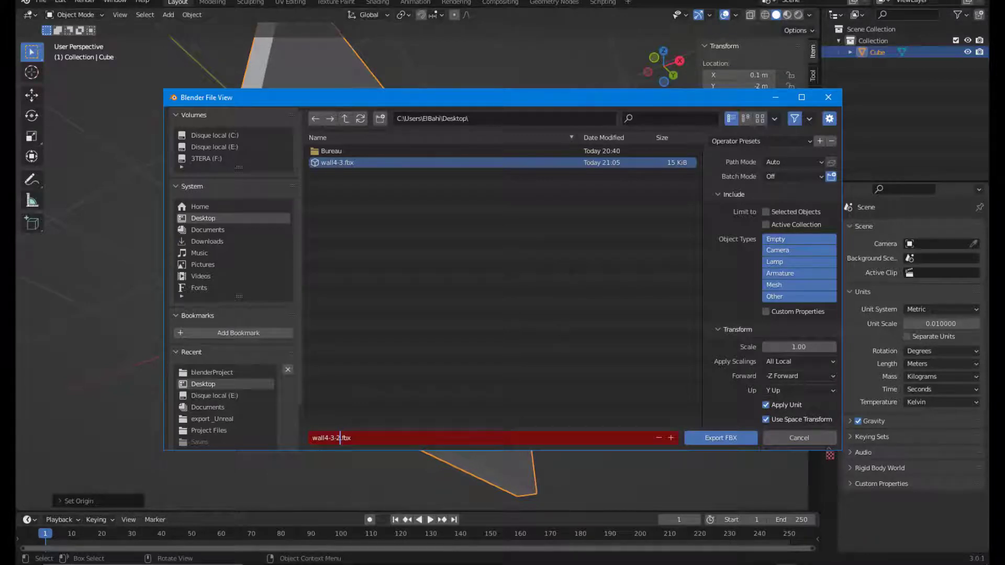
{"action": "left_click", "coordinate": [726, 438]}
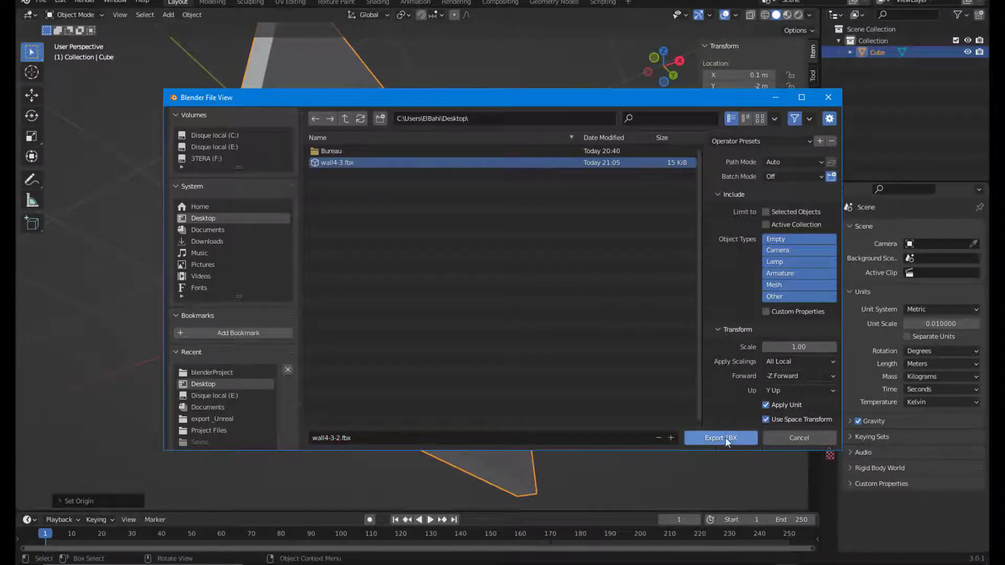
{"action": "left_click", "coordinate": [726, 440]}
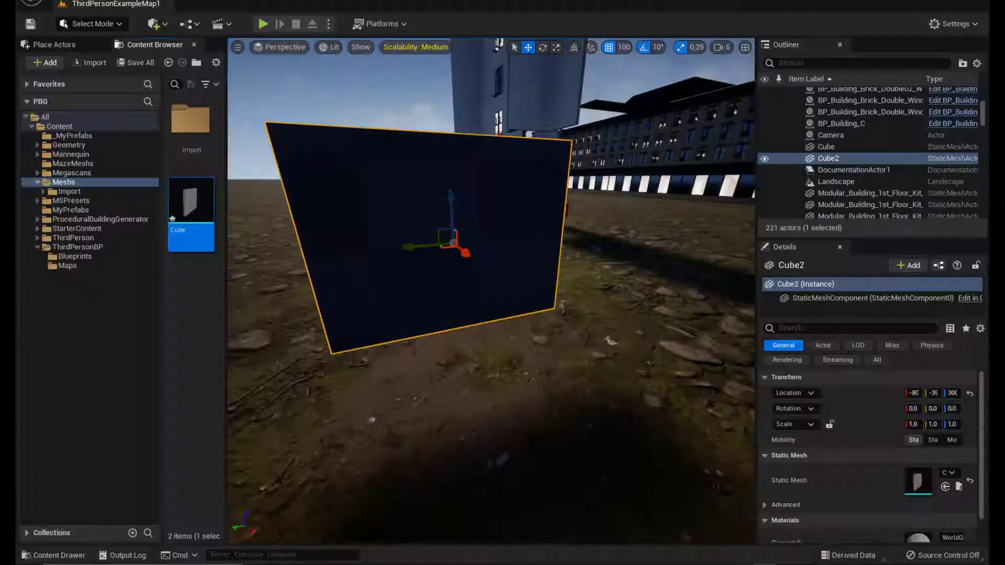
Zoom out and drag the Cube2 wall left across the ground.
{"action": "scroll", "coordinate": [491, 292], "scroll_direction": "down", "scroll_amount": 5}
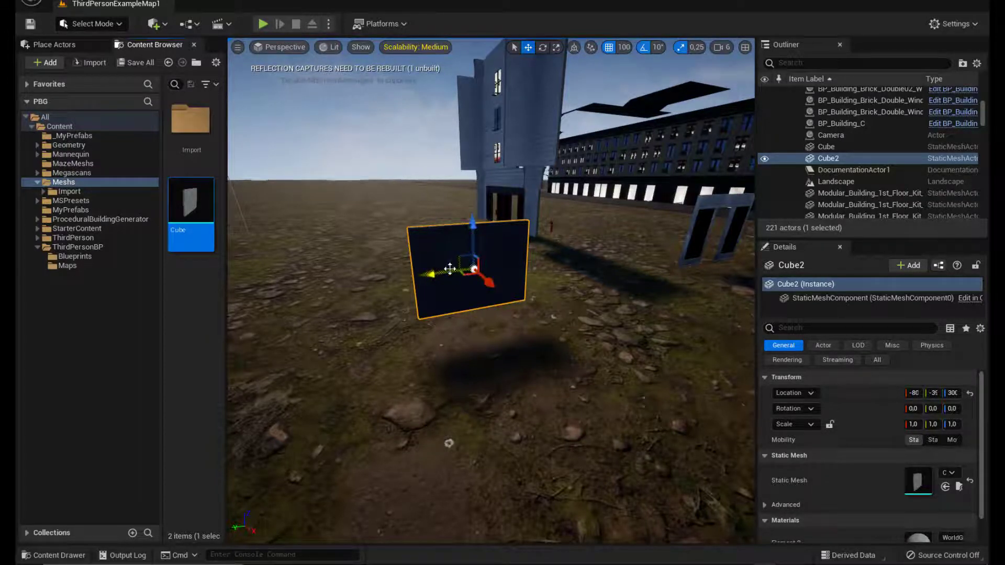
{"action": "left_click_drag", "start_coordinate": [449, 270], "coordinate": [327, 273]}
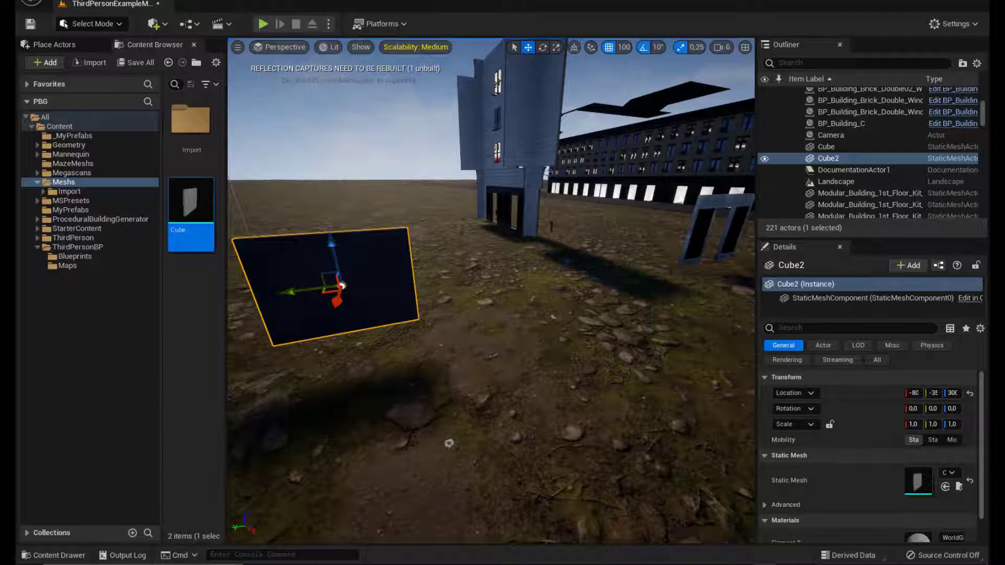
Import wall4-3-2.fbx from the Desktop into the level, targeting the Meshs folder.
{"action": "left_click", "coordinate": [60, 5]}
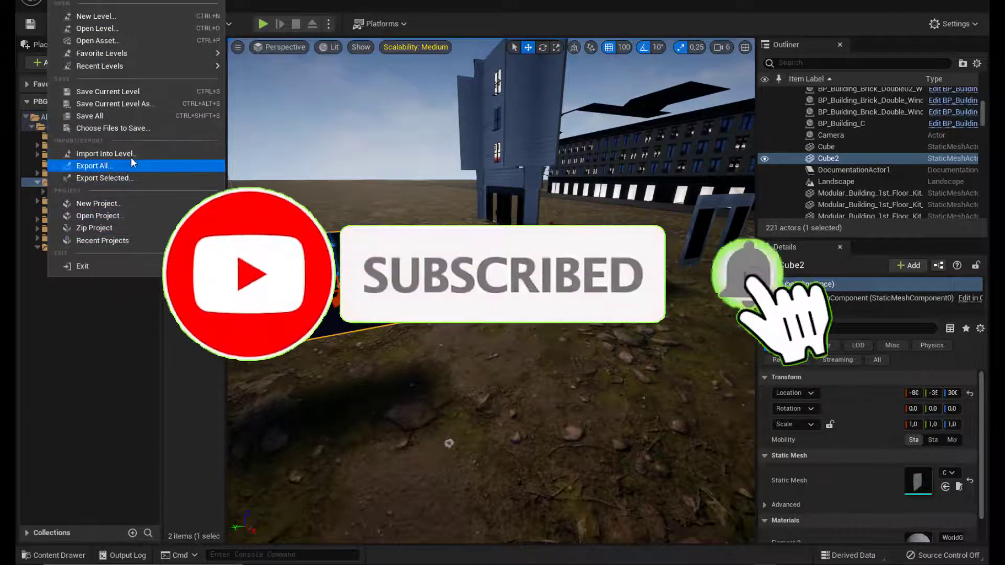
{"action": "left_click", "coordinate": [131, 165]}
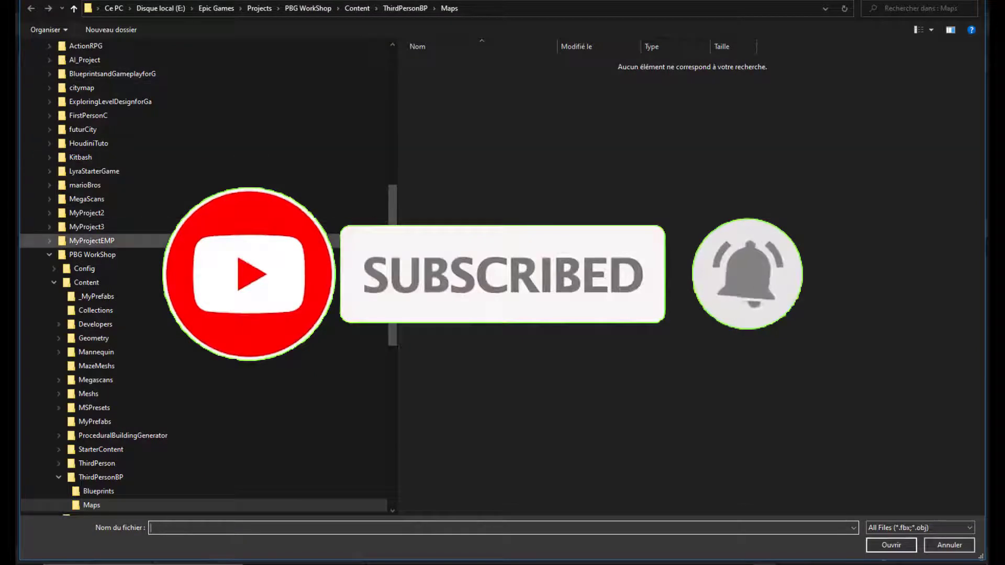
{"action": "left_click_drag", "start_coordinate": [393, 196], "coordinate": [397, 34]}
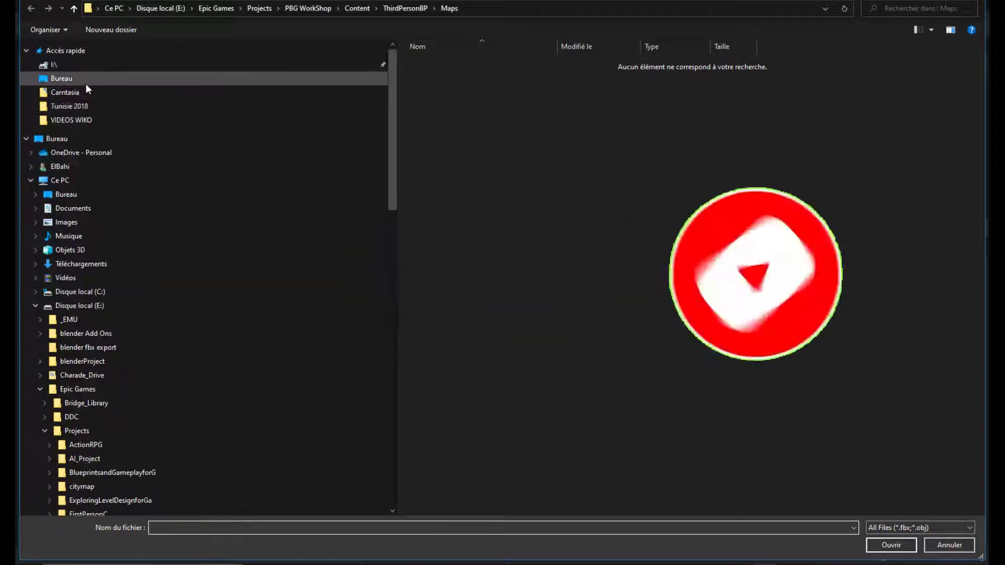
{"action": "left_click", "coordinate": [86, 81]}
{"action": "left_click", "coordinate": [435, 88]}
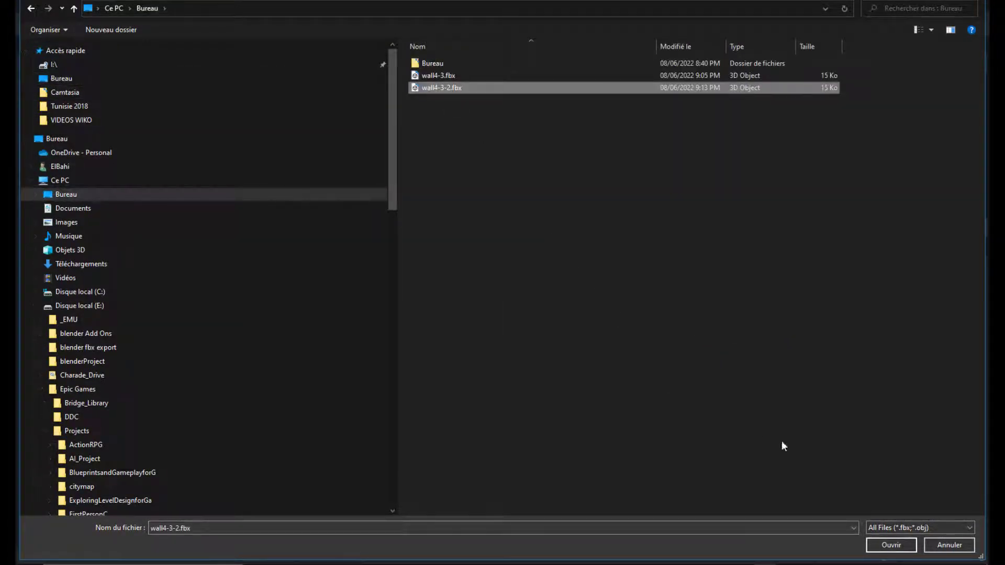
{"action": "left_click", "coordinate": [892, 546]}
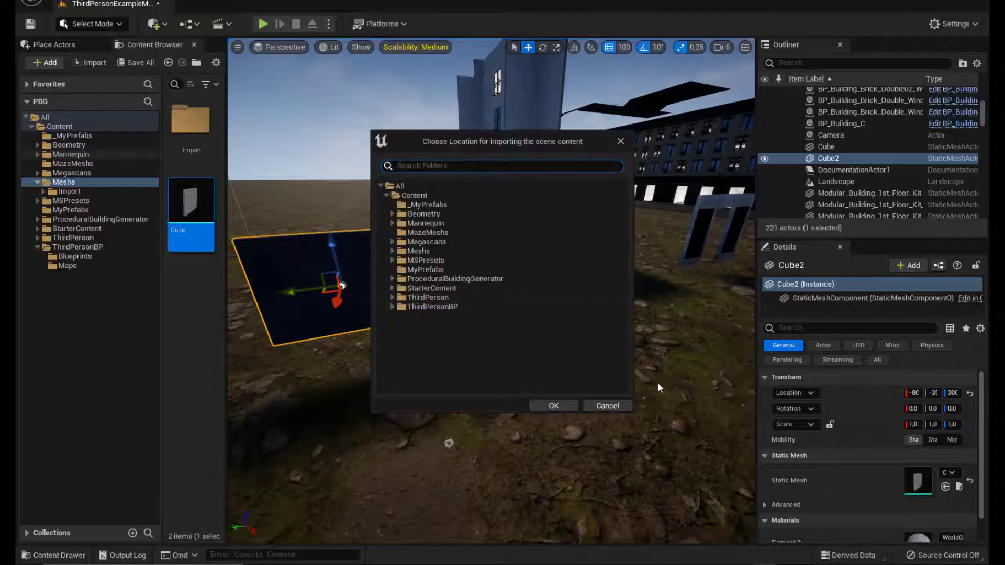
{"action": "left_click", "coordinate": [434, 251]}
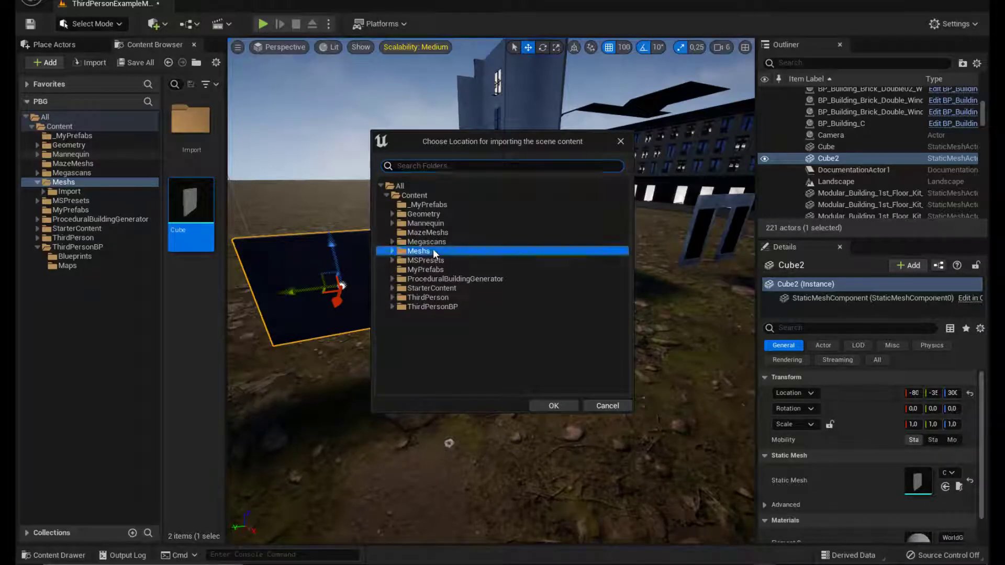
{"action": "left_click", "coordinate": [557, 406]}
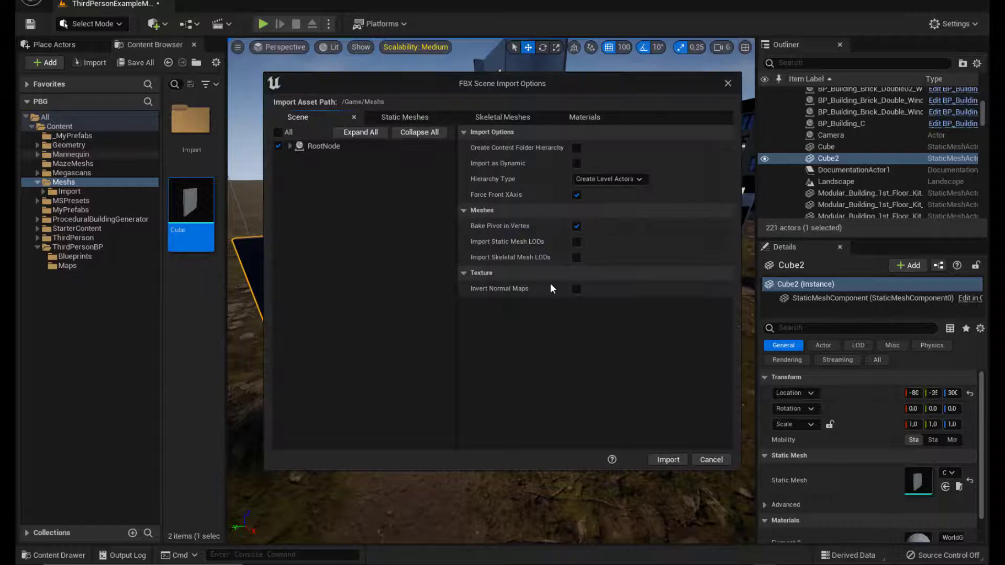
Toggle the RootNode option, review mesh and material settings, and import the wall.
{"action": "left_click", "coordinate": [283, 146]}
{"action": "left_click", "coordinate": [416, 118]}
{"action": "left_click", "coordinate": [580, 117]}
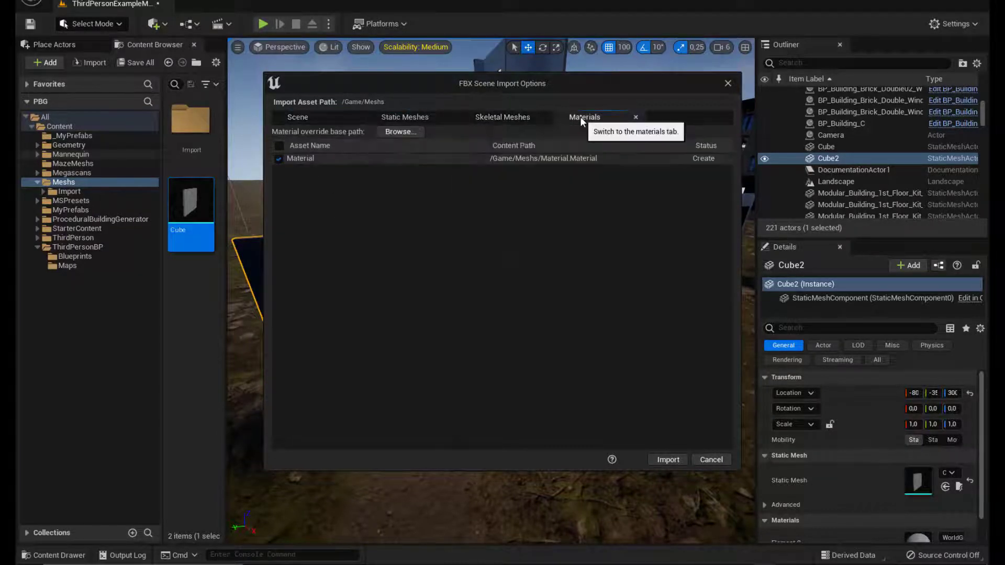
{"action": "left_click", "coordinate": [315, 116]}
{"action": "left_click", "coordinate": [672, 462]}
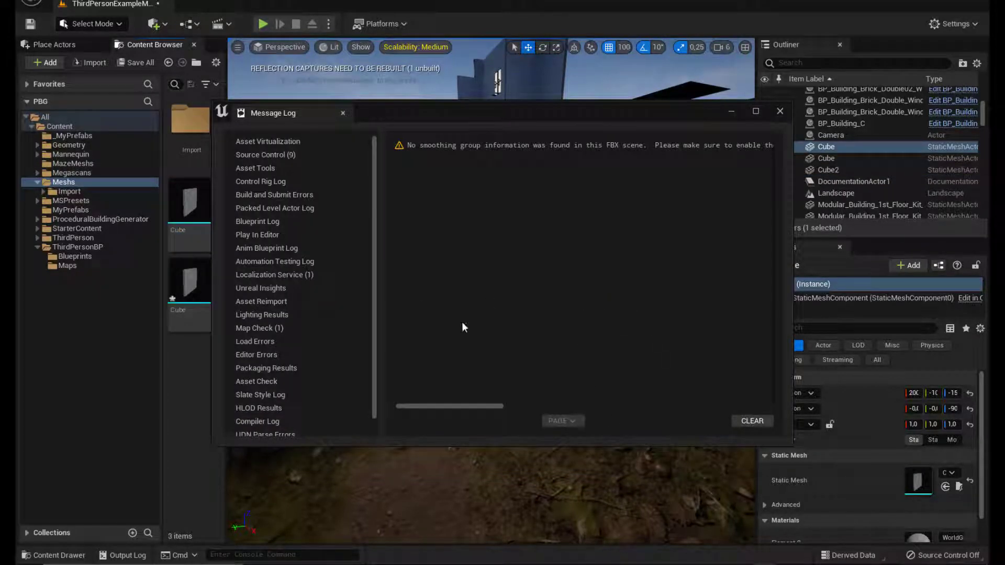
Close the import message log and frame the imported Cube wall in the viewport.
{"action": "left_click", "coordinate": [780, 111]}
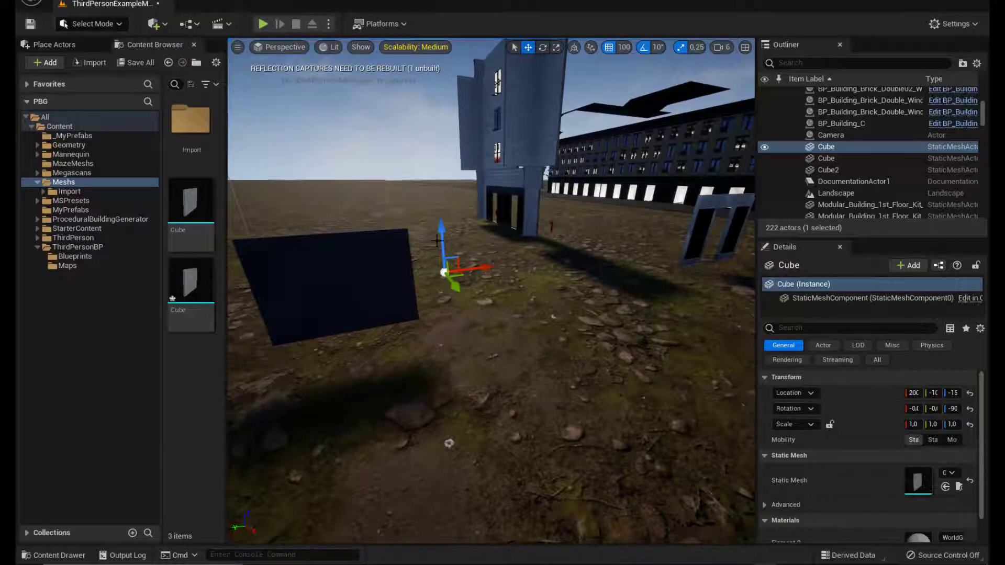
{"action": "mouse_move", "coordinate": [482, 267]}
{"action": "left_mouse_down"}
{"action": "mouse_move", "coordinate": [523, 366]}
{"action": "mouse_move", "coordinate": [523, 435]}
{"action": "left_mouse_up"}
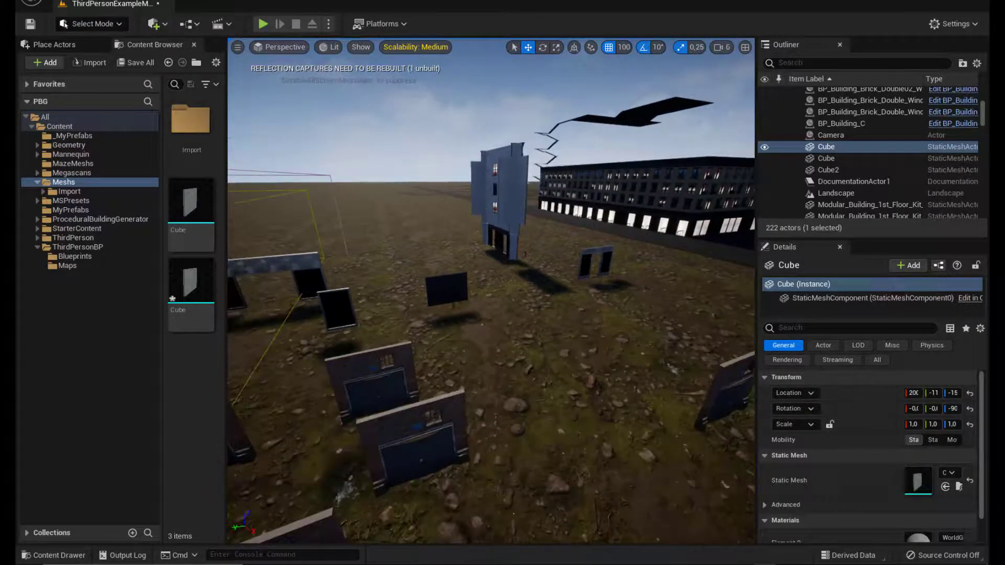
{"action": "double_click", "coordinate": [843, 149]}
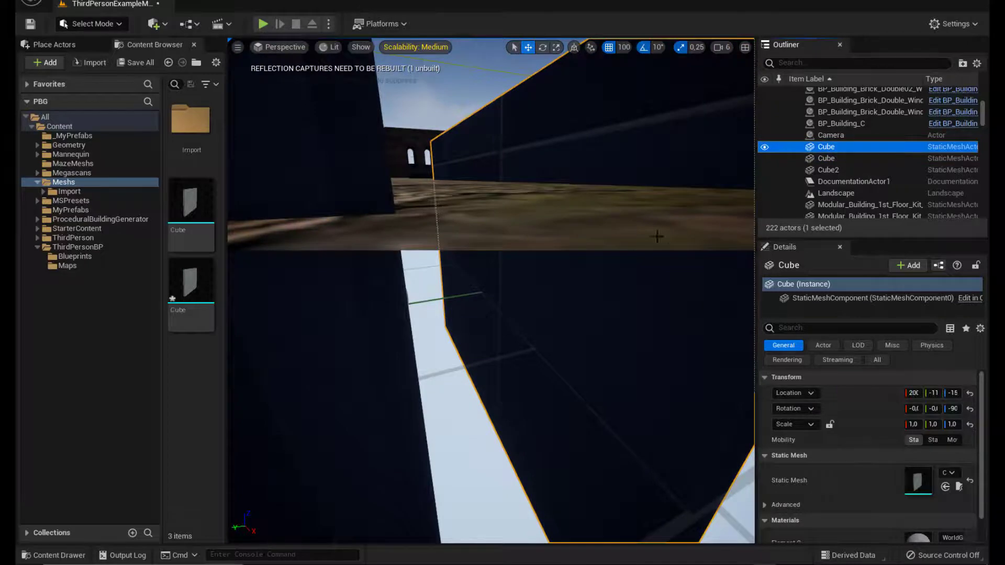
{"action": "key", "text": "f"}
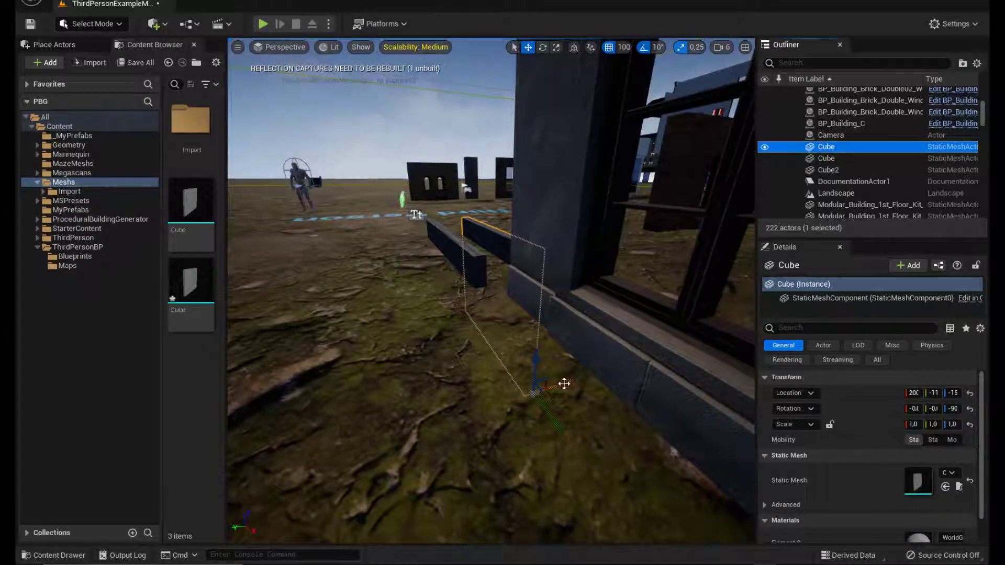
Slide the Cube wall sideways along Y and raise it out of the ground.
{"action": "left_click_drag", "start_coordinate": [564, 384], "coordinate": [662, 347]}
{"action": "mouse_move", "coordinate": [661, 347]}
{"action": "right_mouse_down"}
{"action": "mouse_move", "coordinate": [733, 346]}
{"action": "mouse_move", "coordinate": [681, 335]}
{"action": "right_mouse_up"}
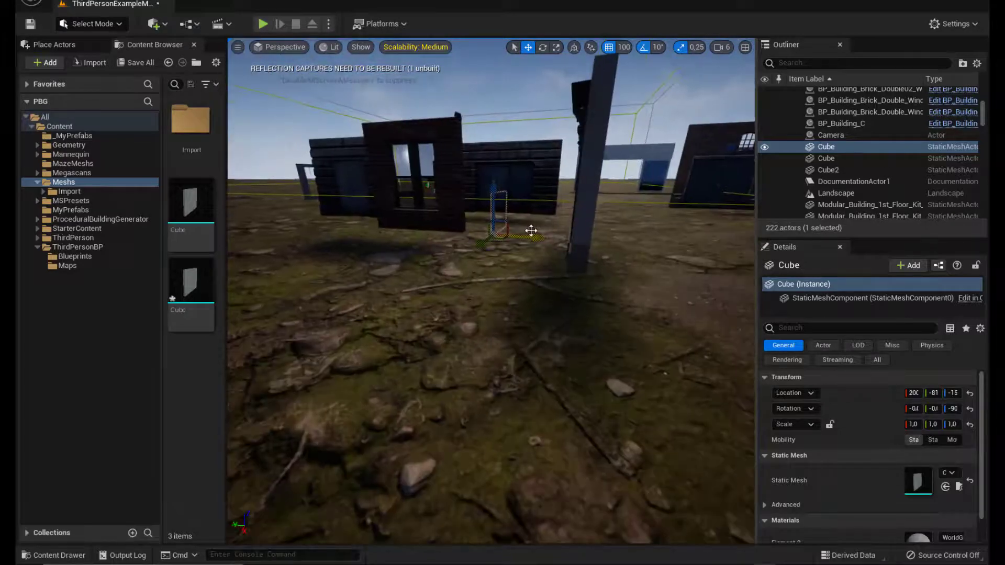
{"action": "left_click_drag", "start_coordinate": [529, 236], "coordinate": [708, 279]}
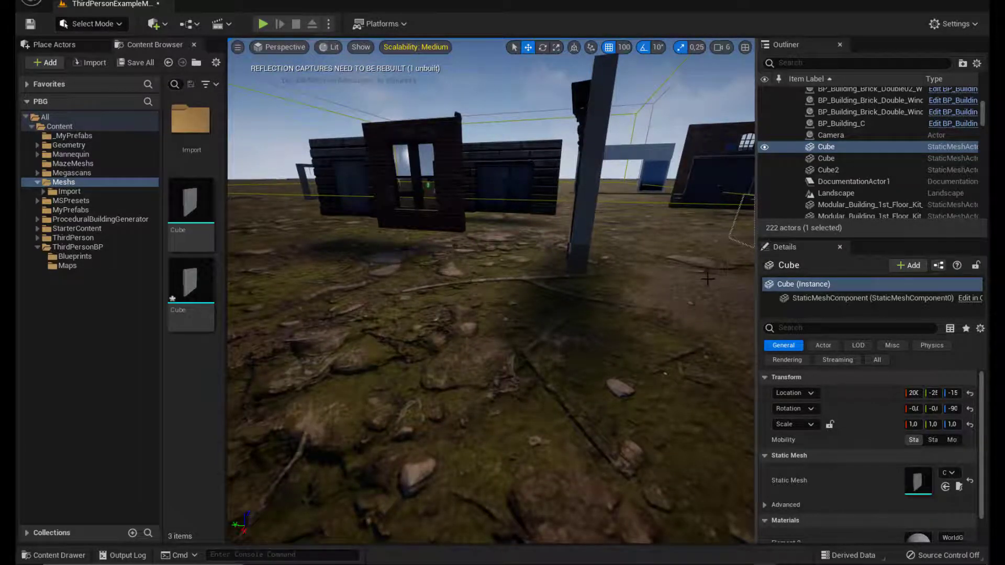
{"action": "right_click_drag", "start_coordinate": [708, 279], "coordinate": [408, 261]}
{"action": "left_click_drag", "start_coordinate": [408, 260], "coordinate": [605, 254]}
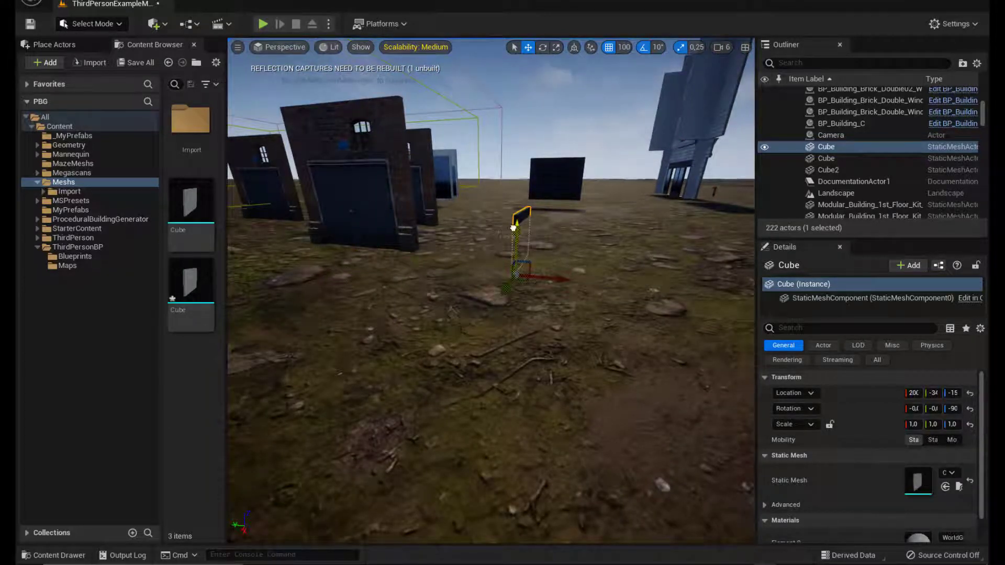
{"action": "left_click_drag", "start_coordinate": [514, 228], "coordinate": [514, 145]}
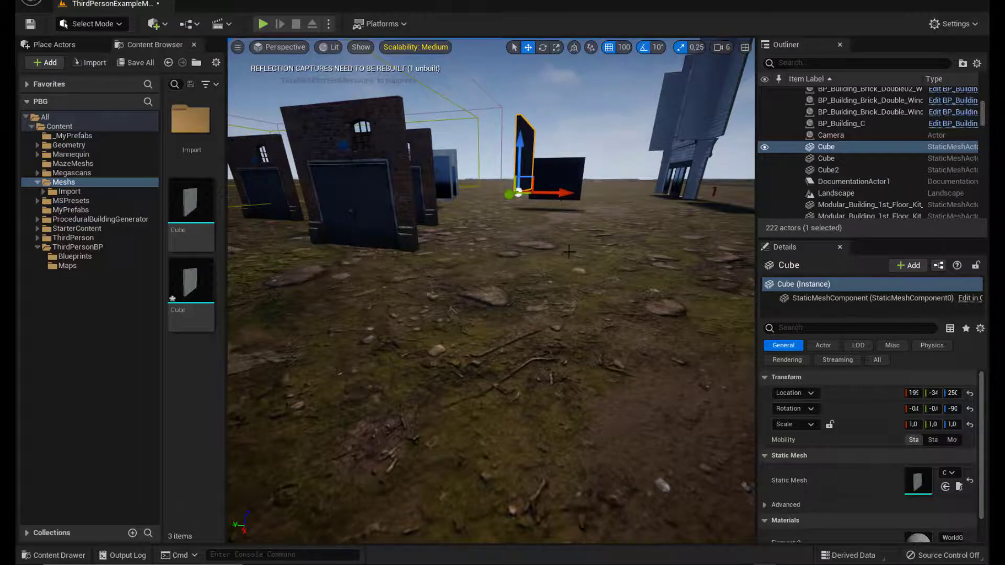
{"action": "mouse_move", "coordinate": [581, 232]}
{"action": "left_mouse_down"}
{"action": "mouse_move", "coordinate": [529, 173]}
{"action": "mouse_move", "coordinate": [503, 173]}
{"action": "left_mouse_up"}
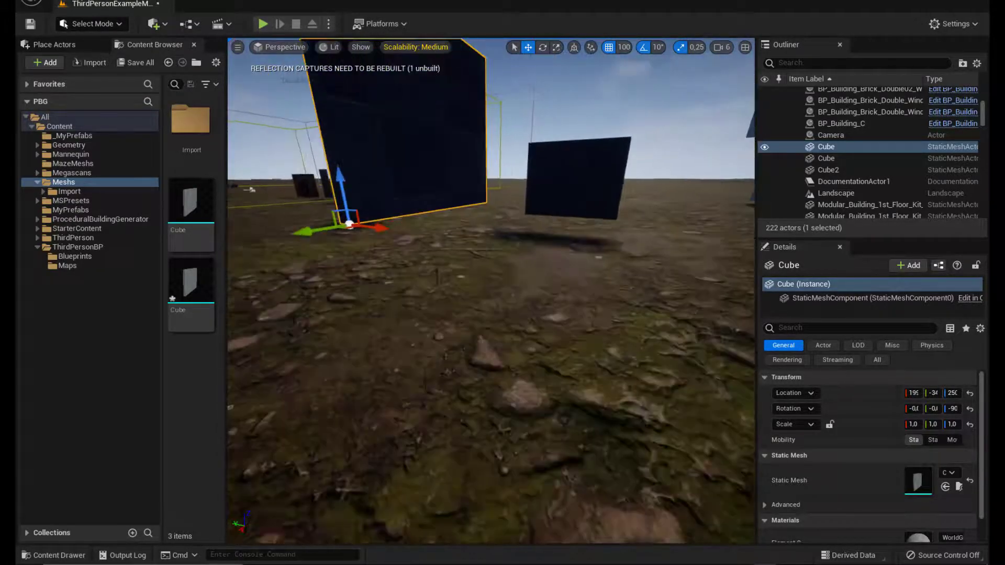
{"action": "left_click_drag", "start_coordinate": [502, 173], "coordinate": [582, 259]}
{"action": "scroll", "coordinate": [582, 259], "scroll_direction": "down", "scroll_amount": 4}
{"action": "scroll", "coordinate": [583, 259], "scroll_direction": "down", "scroll_amount": 3}
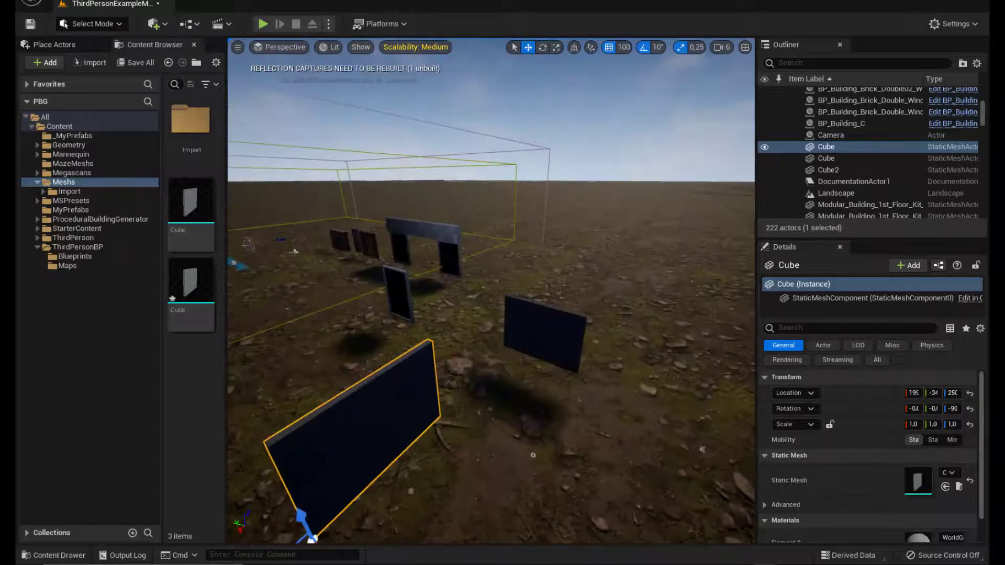
{"action": "scroll", "coordinate": [583, 259], "scroll_direction": "down", "scroll_amount": 3}
{"action": "scroll", "coordinate": [582, 258], "scroll_direction": "down", "scroll_amount": 3}
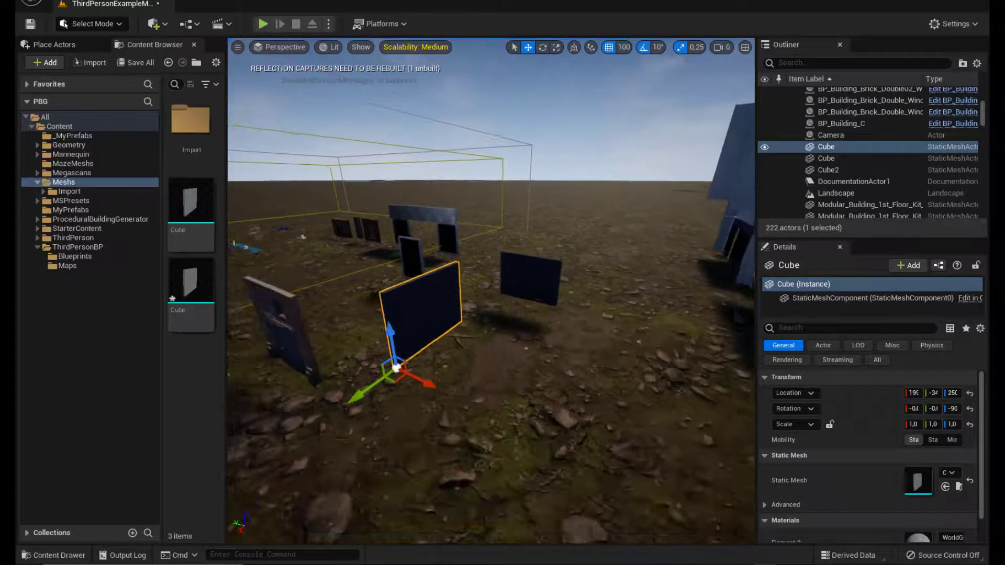
{"action": "scroll", "coordinate": [582, 259], "scroll_direction": "down", "scroll_amount": 3}
{"action": "scroll", "coordinate": [582, 259], "scroll_direction": "down", "scroll_amount": 3}
{"action": "scroll", "coordinate": [491, 291], "scroll_direction": "down", "scroll_amount": 2}
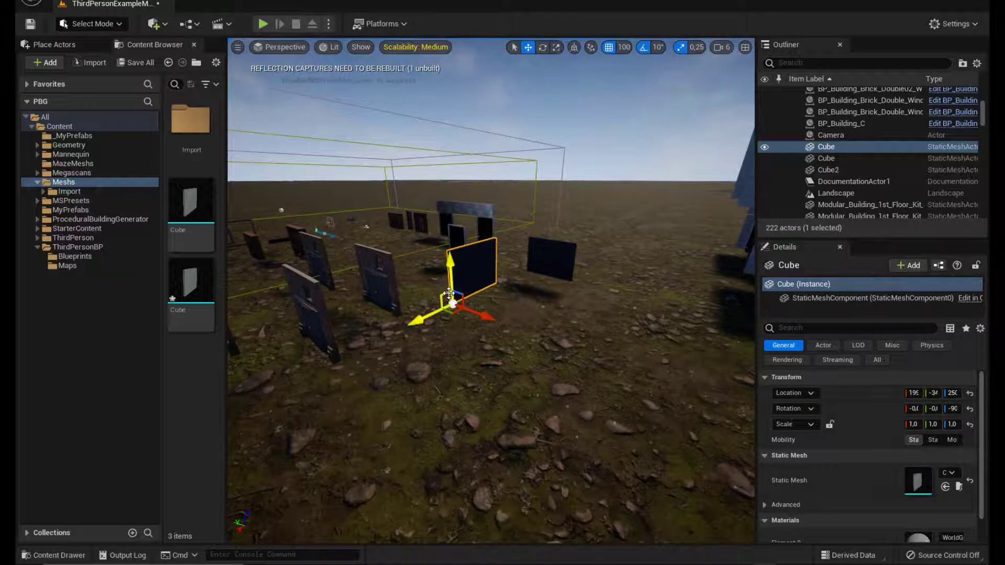
{"action": "scroll", "coordinate": [491, 291], "scroll_direction": "down", "scroll_amount": 3}
{"action": "scroll", "coordinate": [492, 291], "scroll_direction": "up", "scroll_amount": 3}
{"action": "scroll", "coordinate": [491, 292], "scroll_direction": "up", "scroll_amount": 3}
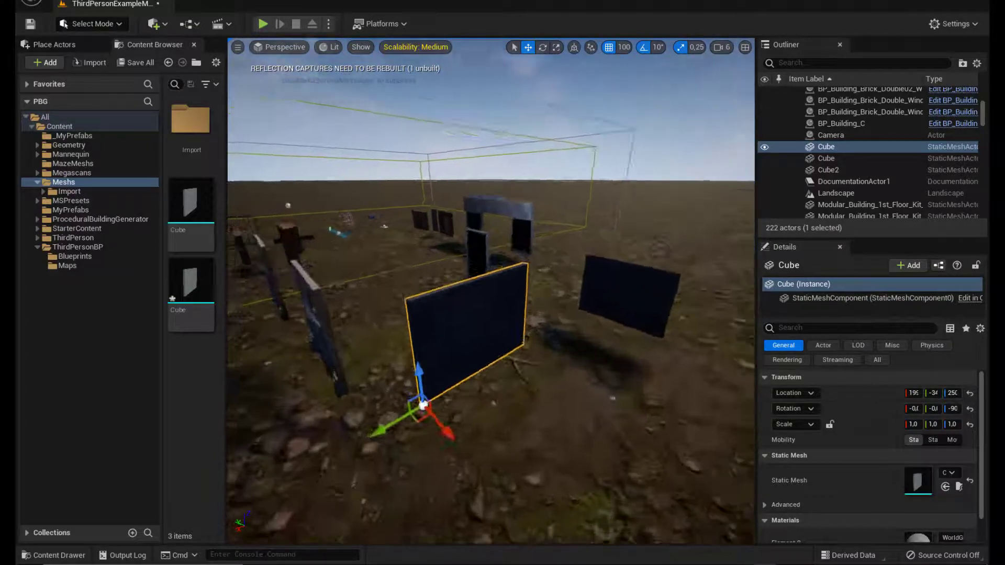
{"action": "scroll", "coordinate": [491, 291], "scroll_direction": "up", "scroll_amount": 3}
{"action": "scroll", "coordinate": [491, 291], "scroll_direction": "up", "scroll_amount": 3}
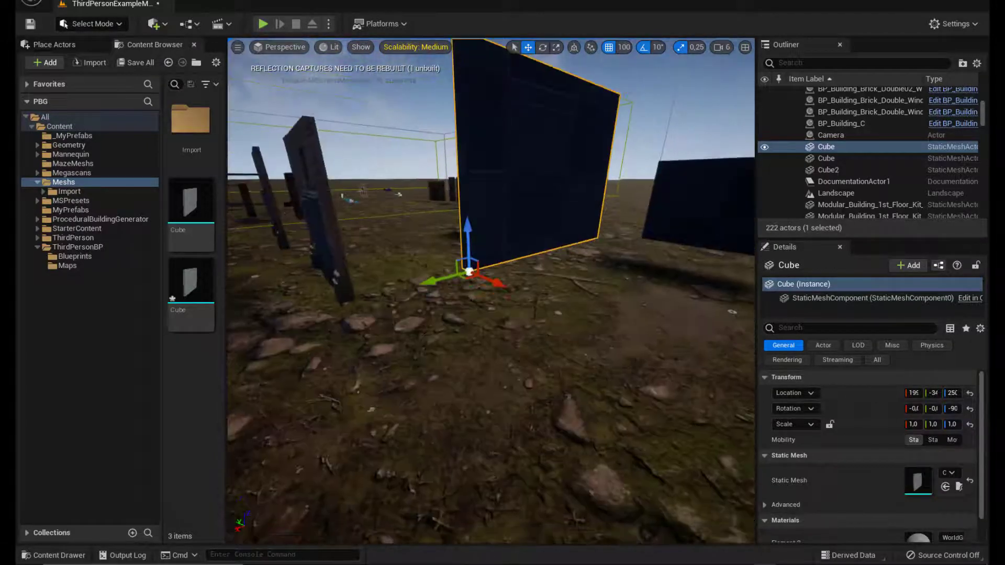
{"action": "scroll", "coordinate": [492, 291], "scroll_direction": "down", "scroll_amount": 3}
{"action": "scroll", "coordinate": [491, 291], "scroll_direction": "down", "scroll_amount": 2}
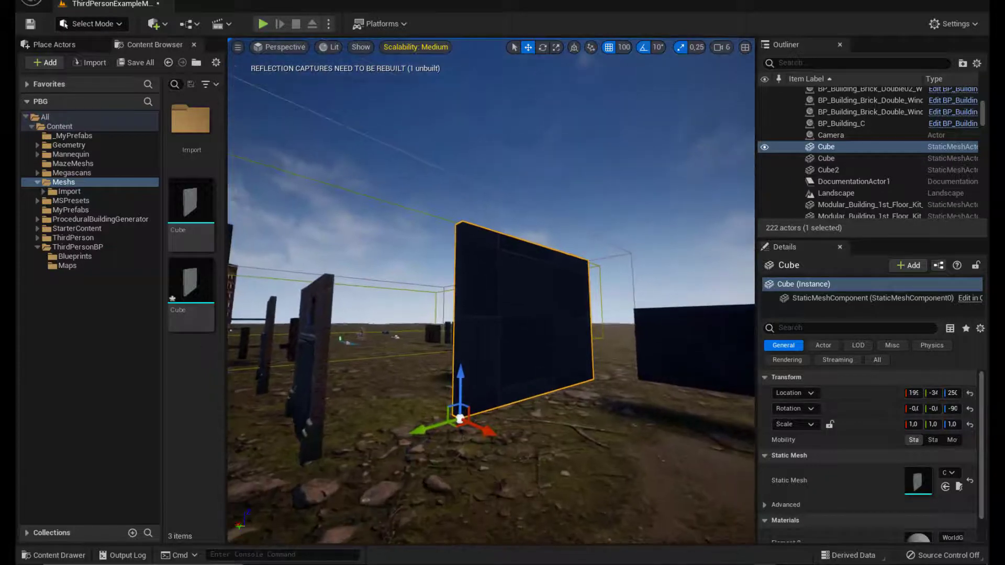
Save the Unreal map with Ctrl+S, then orbit Blender's view to face the wall.
{"action": "key", "text": "ctrl+s"}
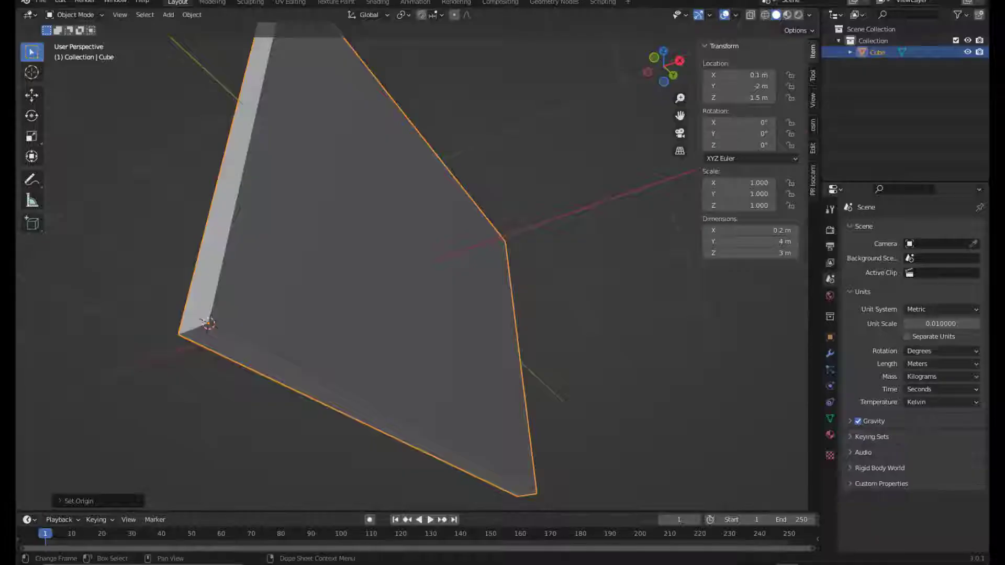
{"action": "mouse_move", "coordinate": [578, 247]}
{"action": "middle_mouse_down"}
{"action": "mouse_move", "coordinate": [530, 307]}
{"action": "mouse_move", "coordinate": [494, 321]}
{"action": "middle_mouse_up"}
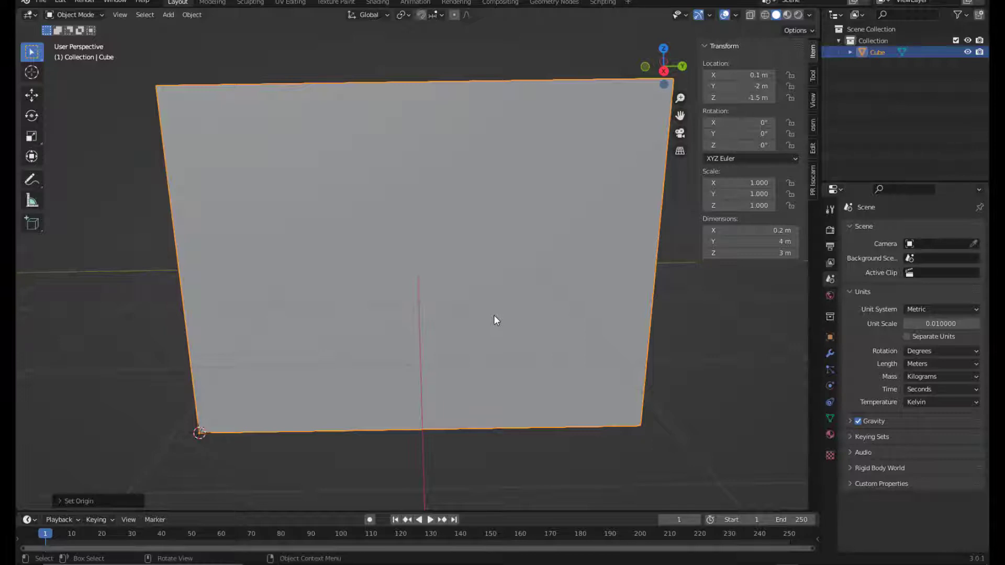
Recover Blender's last session without saving, restoring the wall at location 0, 0, 0.
{"action": "left_click", "coordinate": [41, 3]}
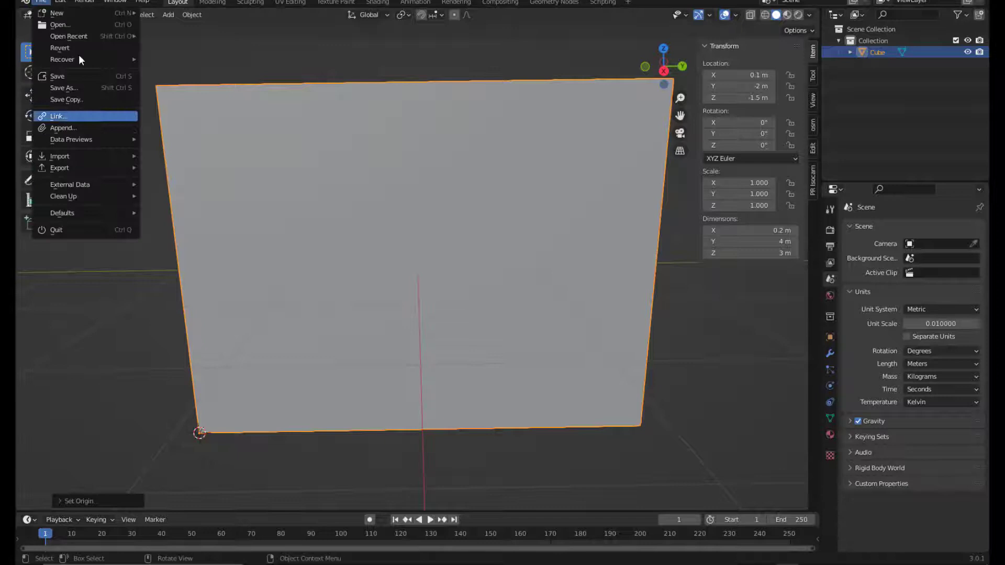
{"action": "mouse_move", "coordinate": [84, 59]}
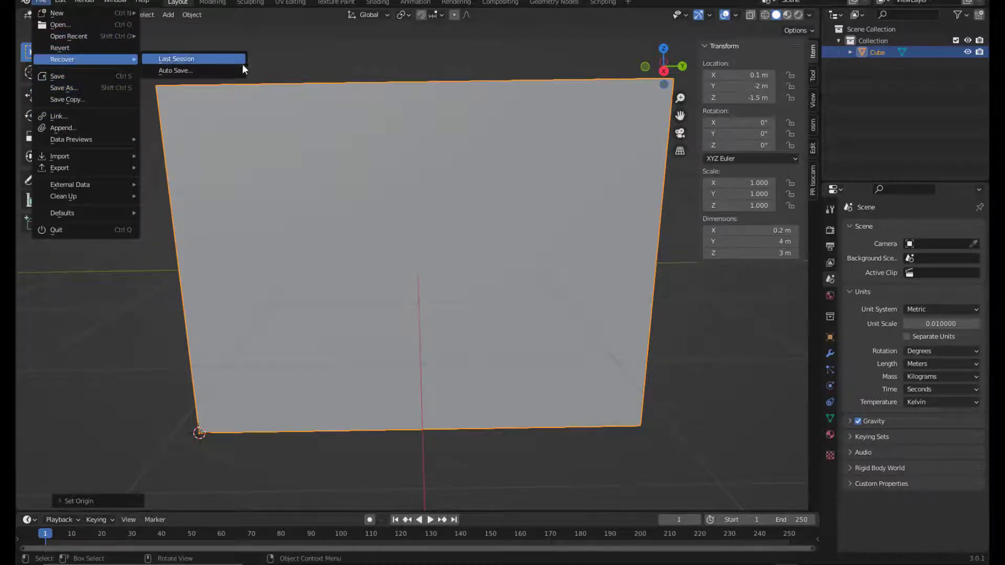
{"action": "left_click", "coordinate": [231, 60]}
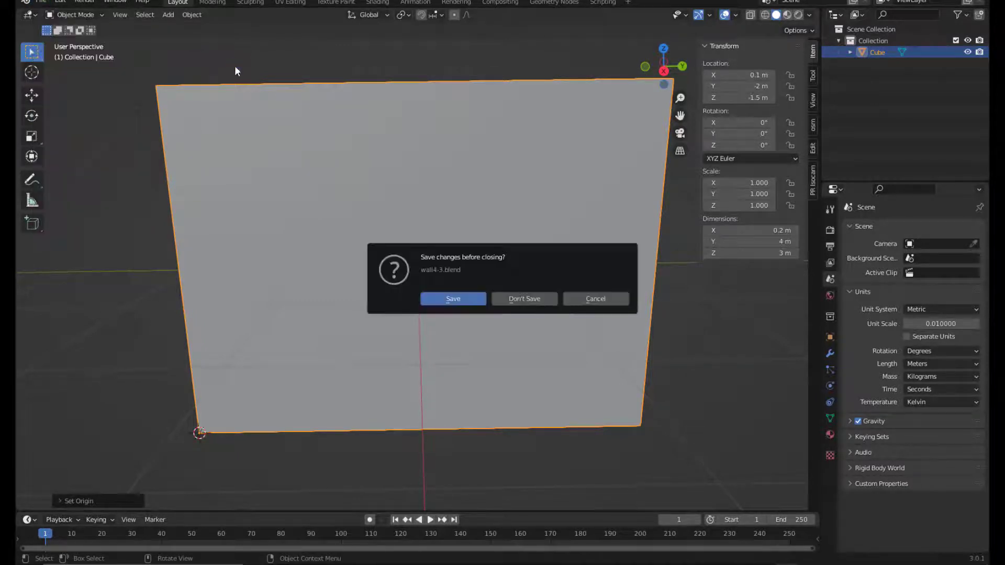
{"action": "left_click", "coordinate": [521, 298]}
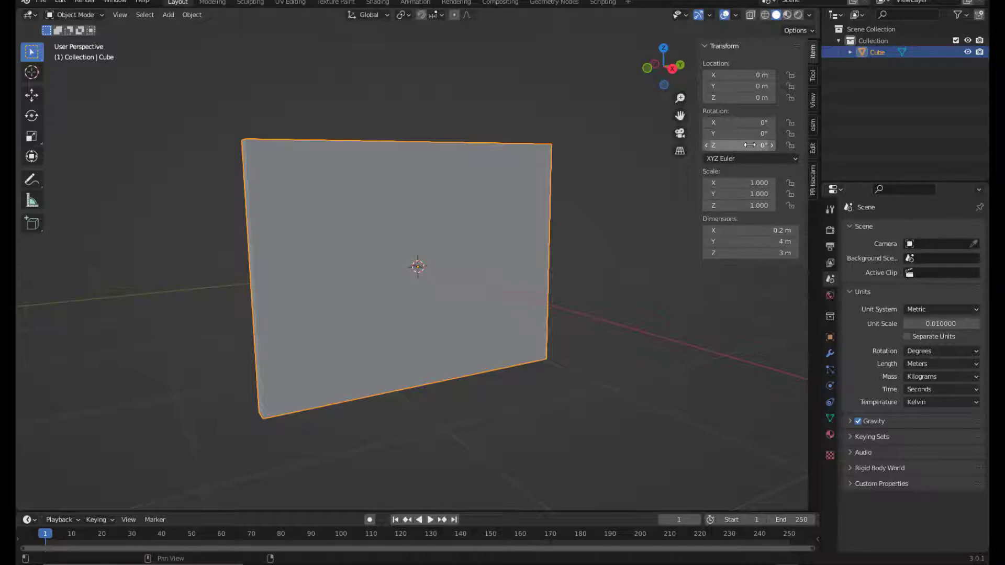
Set the wall's Z rotation to -90° in the Transform panel.
{"action": "left_click", "coordinate": [738, 145]}
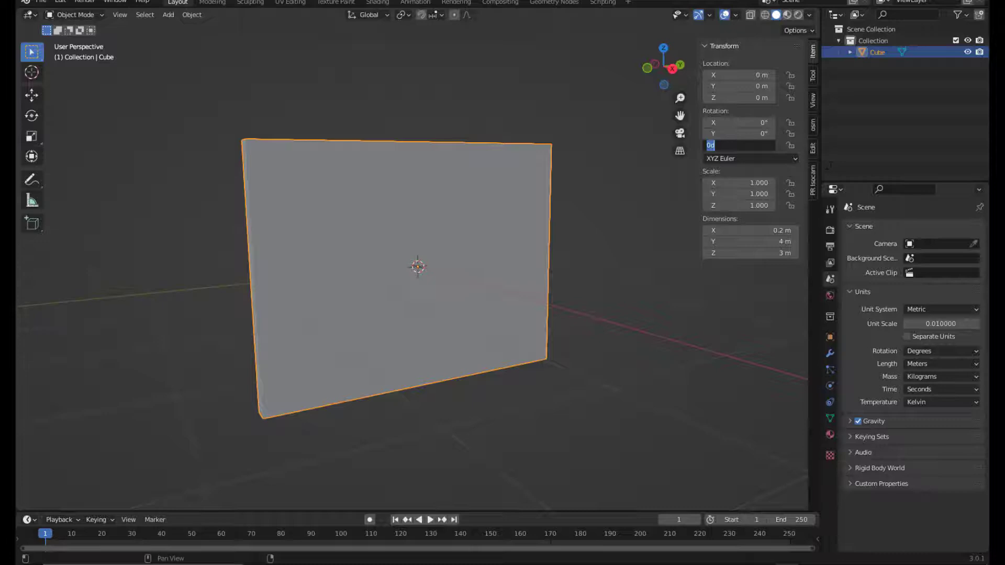
{"action": "key", "text": "BackSpace"}
{"action": "type", "text": "-90"}
{"action": "key", "text": "Return"}
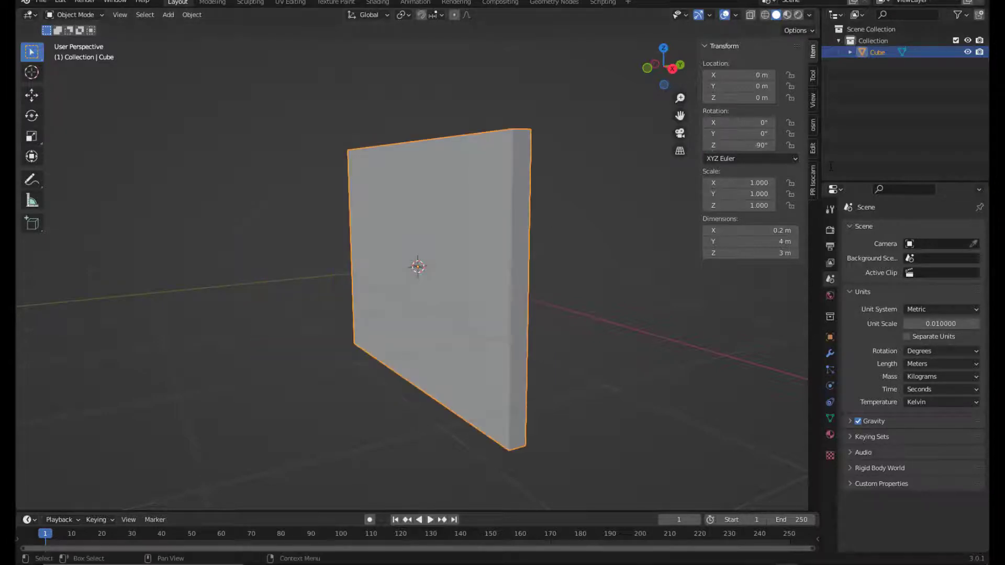